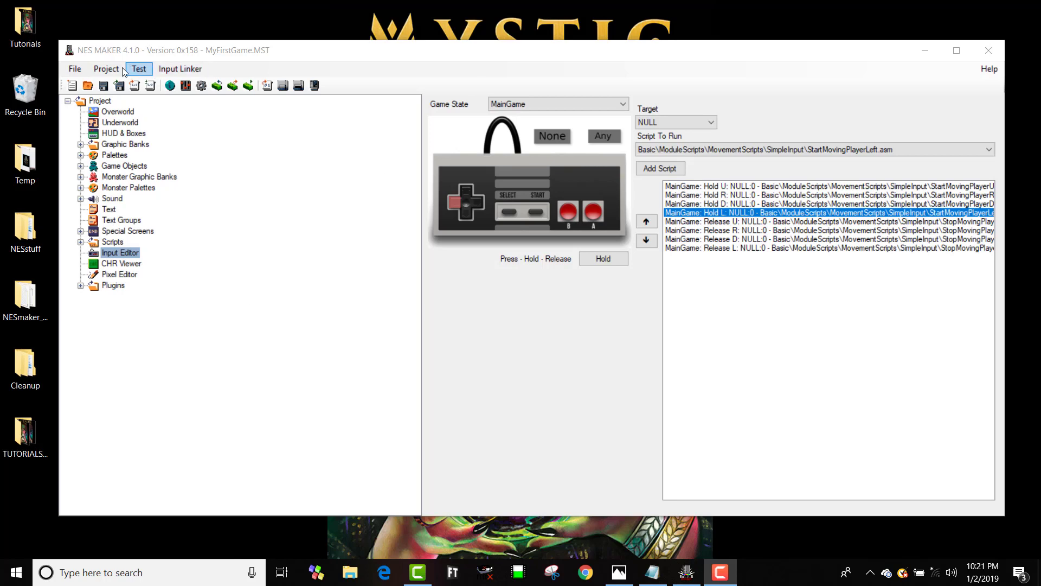
Open the HUD & Boxes page with its 16×2 HUD area above the 16×13 playable area.
left_click(124, 134)
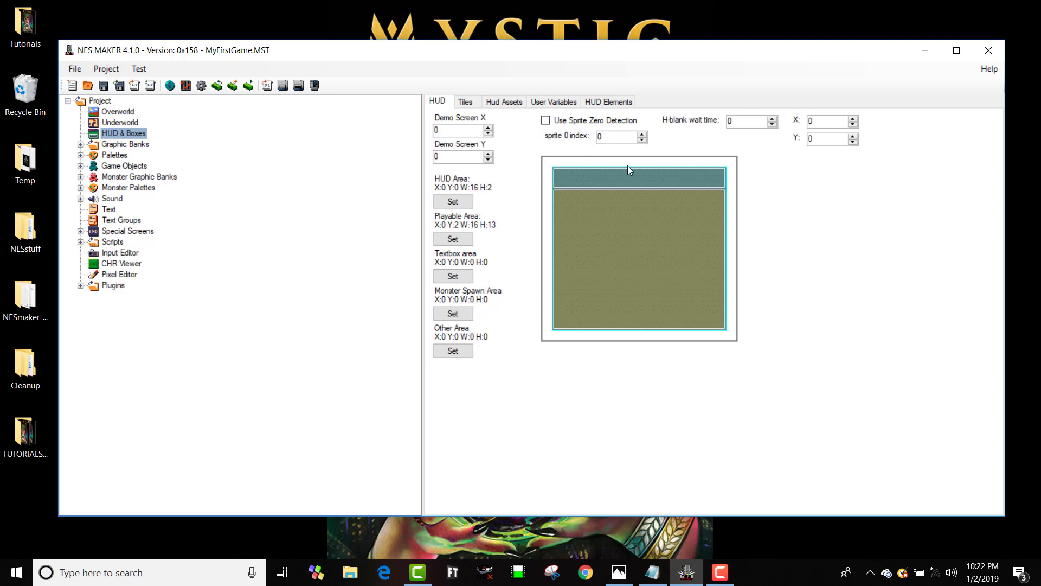
left_click(465, 100)
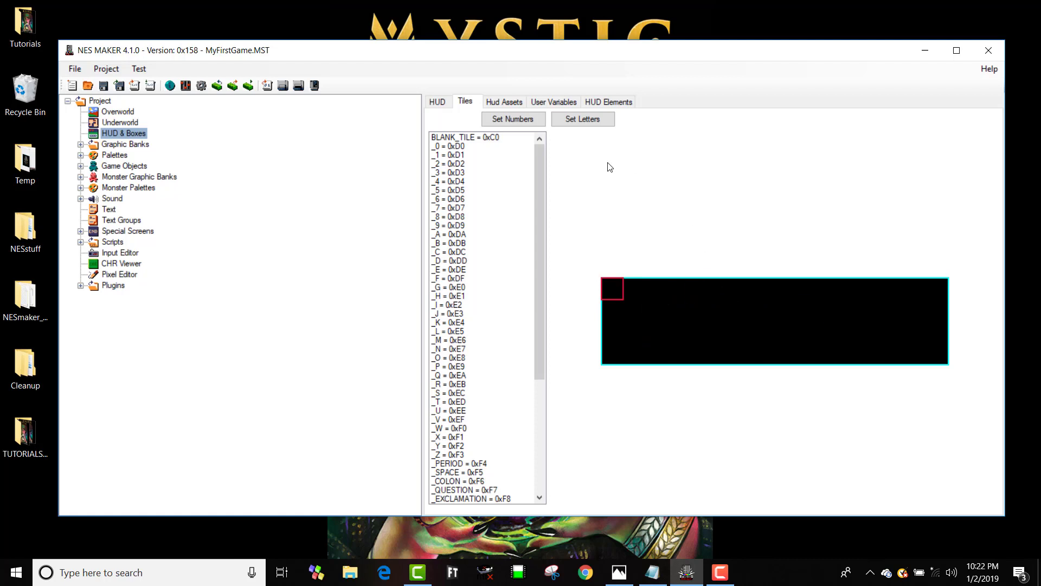
left_click(504, 102)
left_click(554, 102)
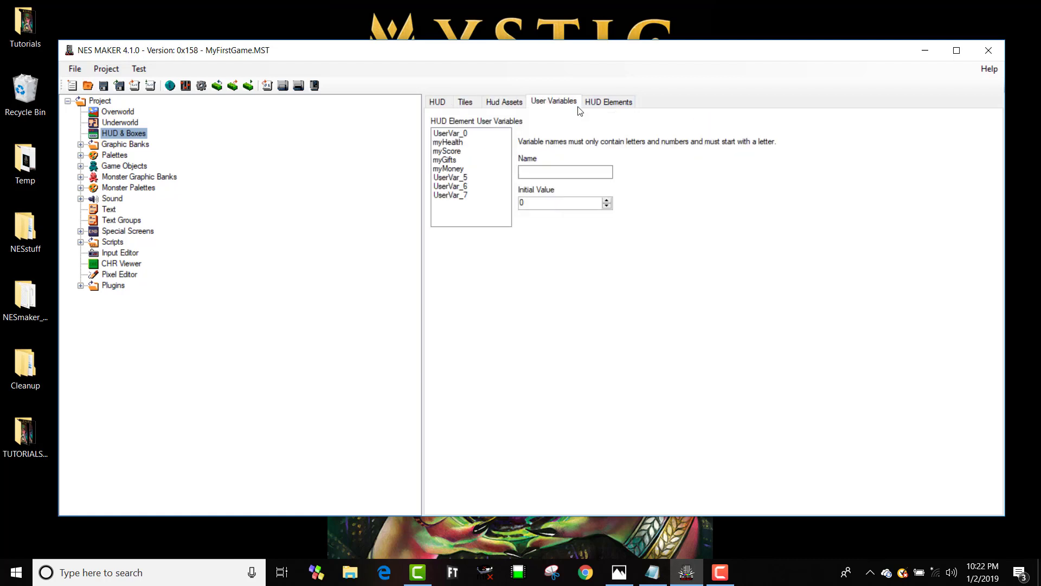
left_click(597, 102)
left_click(548, 102)
left_click(505, 102)
left_click(465, 102)
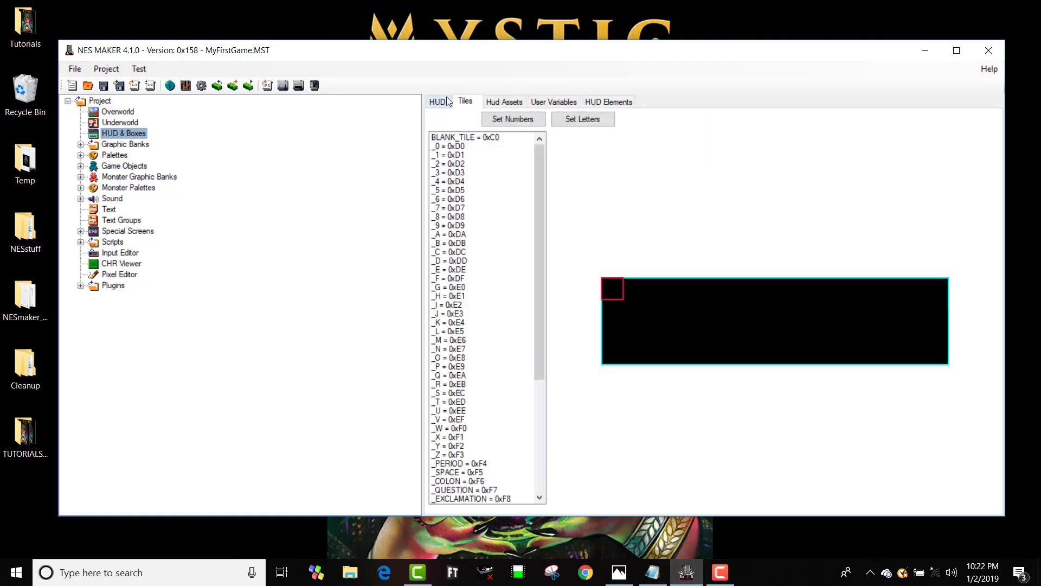
left_click(438, 101)
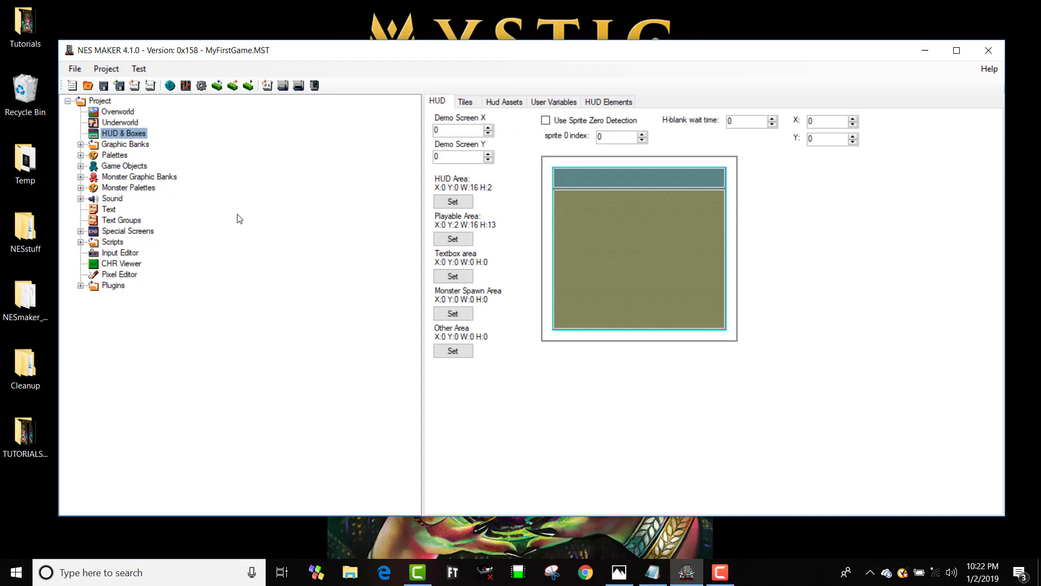
Load HudTiles from TutorialAssets > FromBeta > Graphics > PlatFormulaTilesets into the Pixel Editor.
left_click(133, 282)
left_click(115, 274)
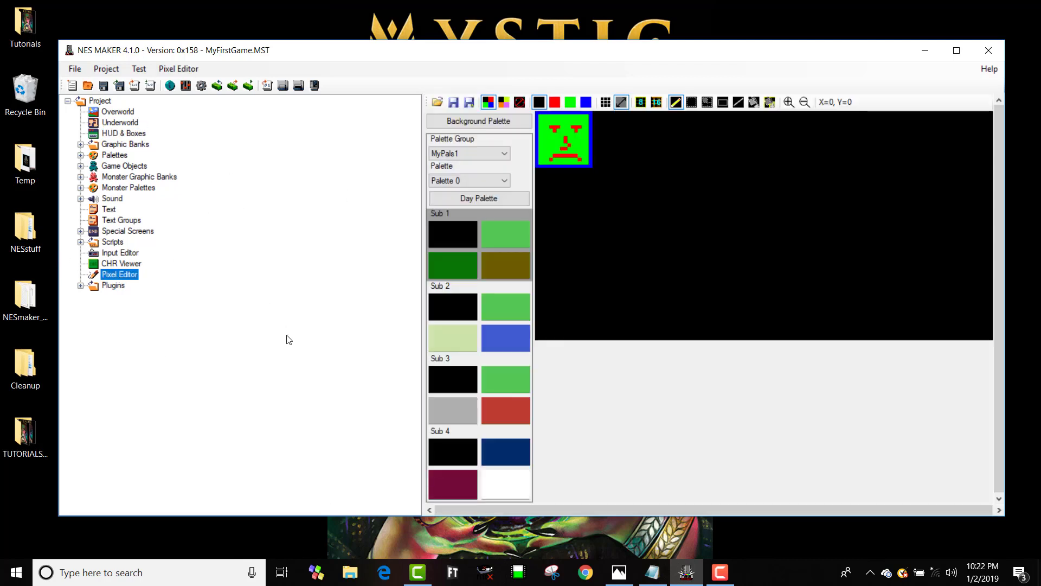
left_click(437, 102)
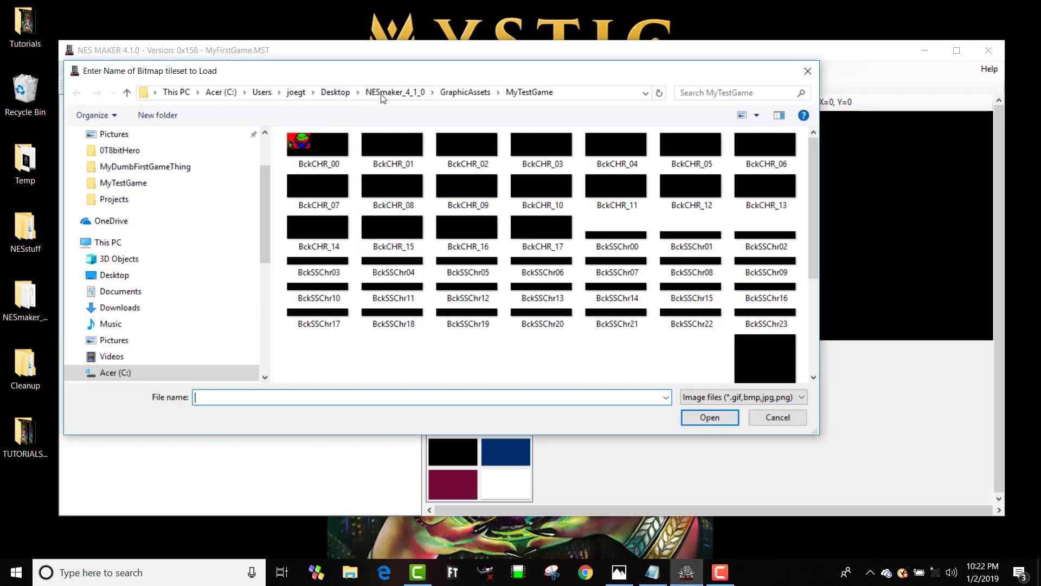
left_click(385, 92)
left_click(341, 354)
double_click(342, 355)
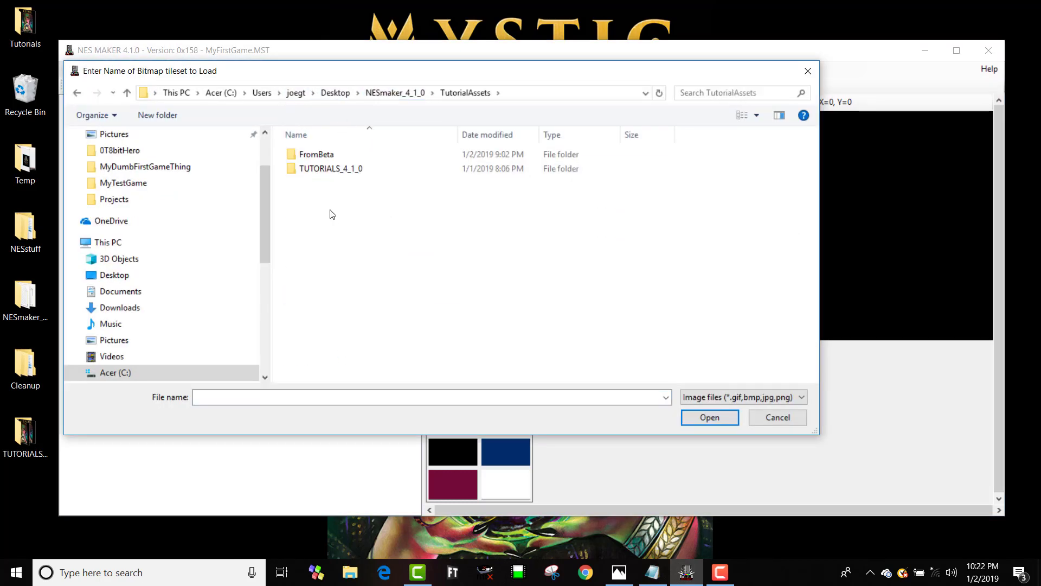
left_click(321, 155)
double_click(321, 156)
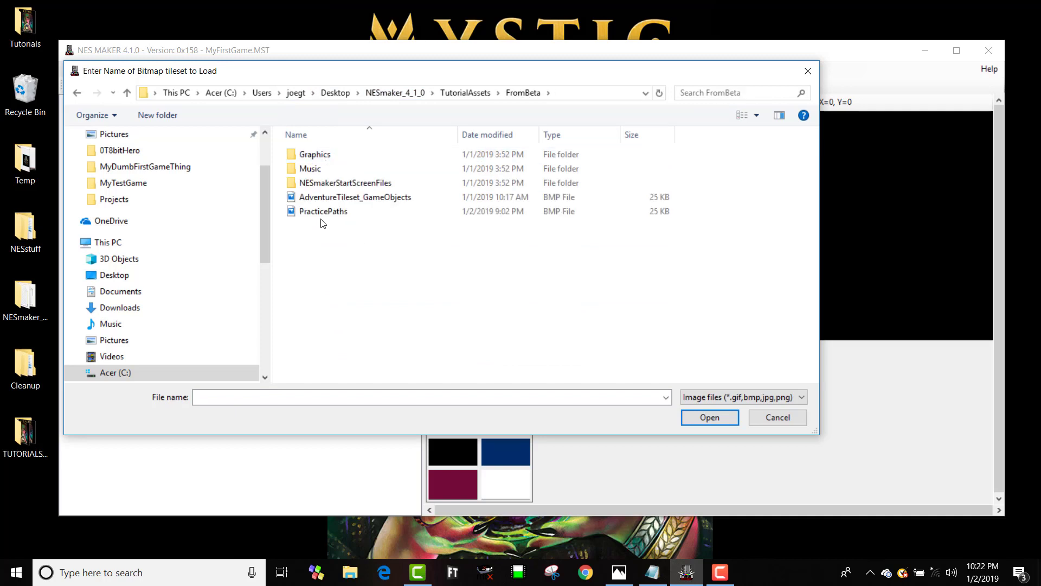
double_click(328, 156)
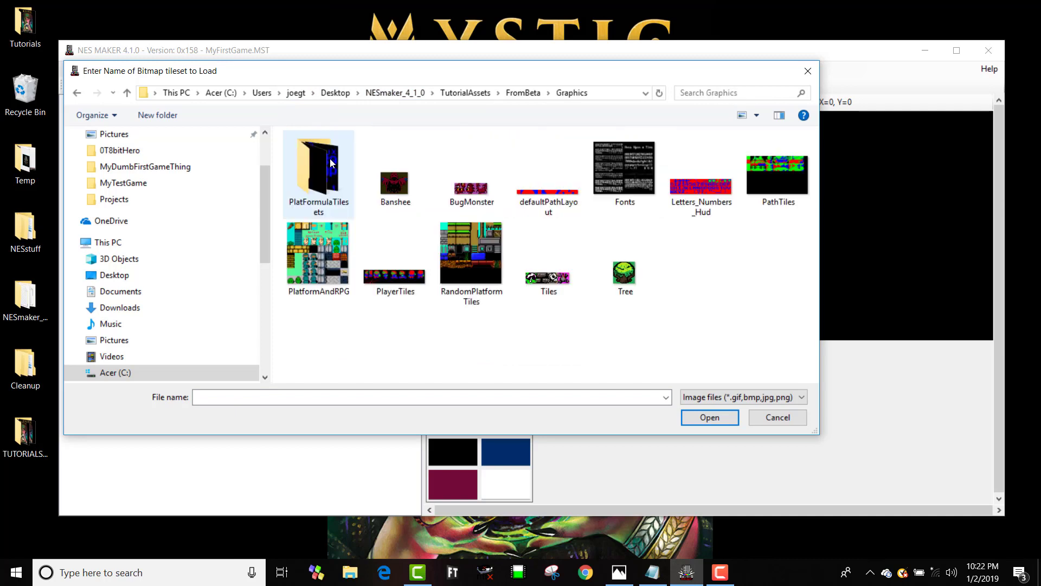
double_click(324, 185)
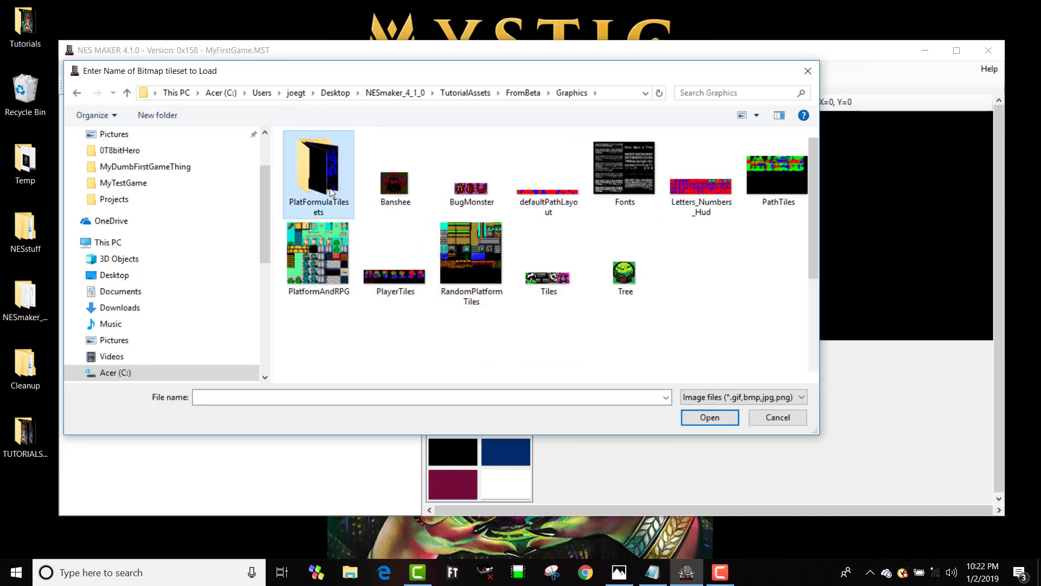
scroll(522, 242, "down", 10)
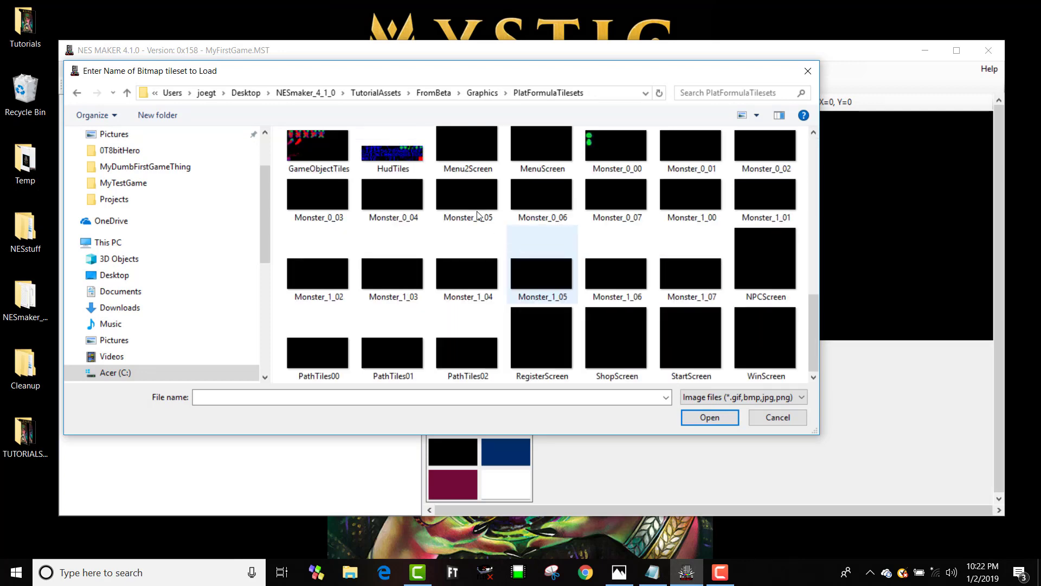
double_click(396, 148)
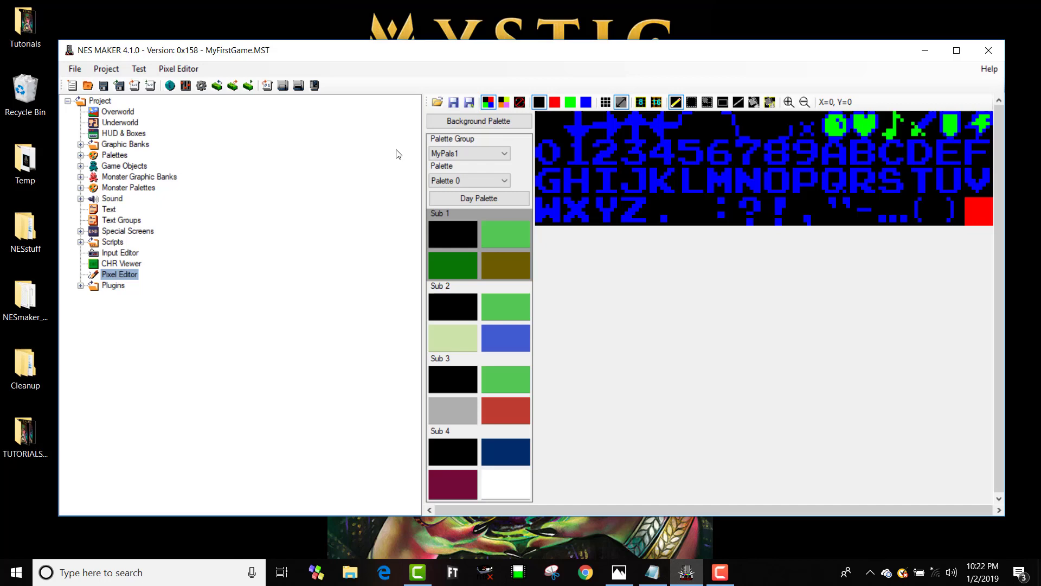
Save the tileset over HudTiles.bmp in MyTestGame, confirming the replacement.
left_click(472, 102)
scroll(364, 325, "down", 10)
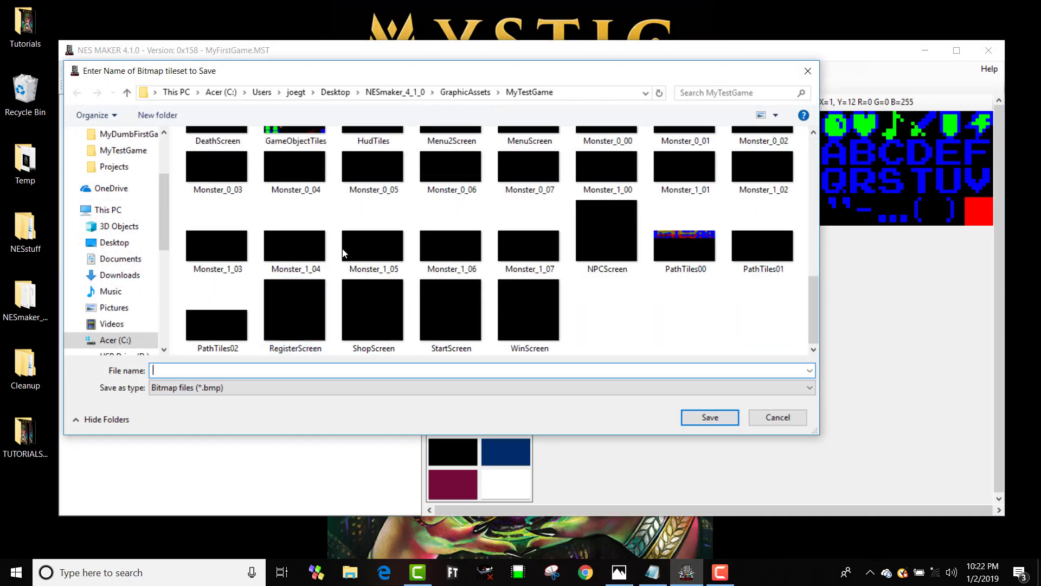
left_click(367, 141)
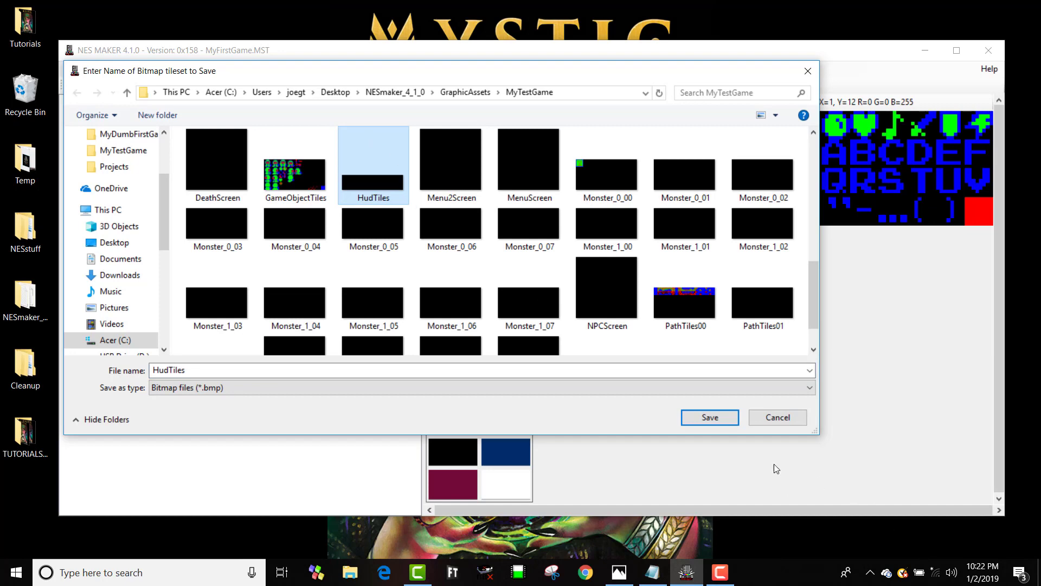
left_click(704, 417)
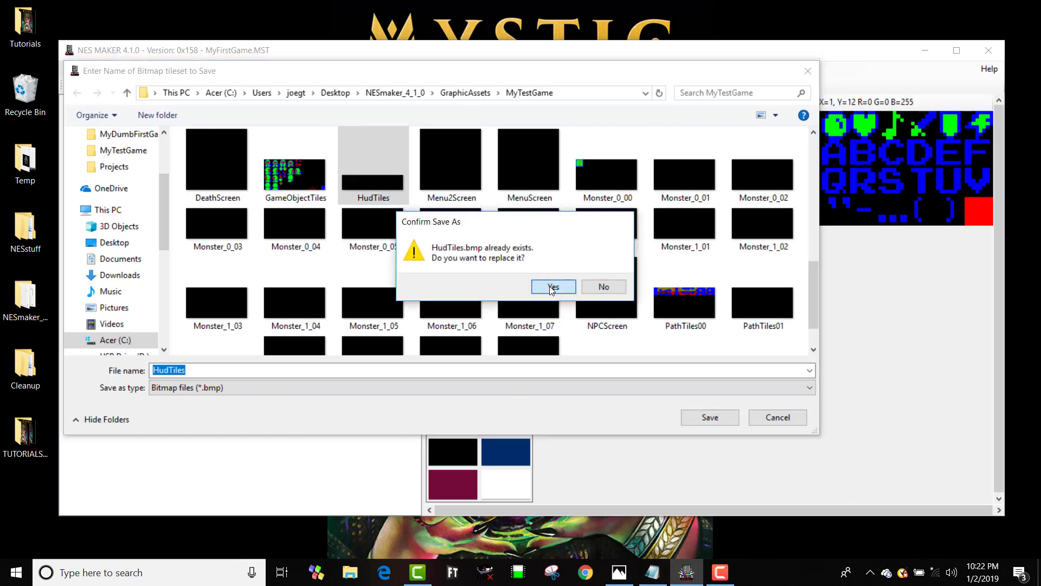
left_click(553, 288)
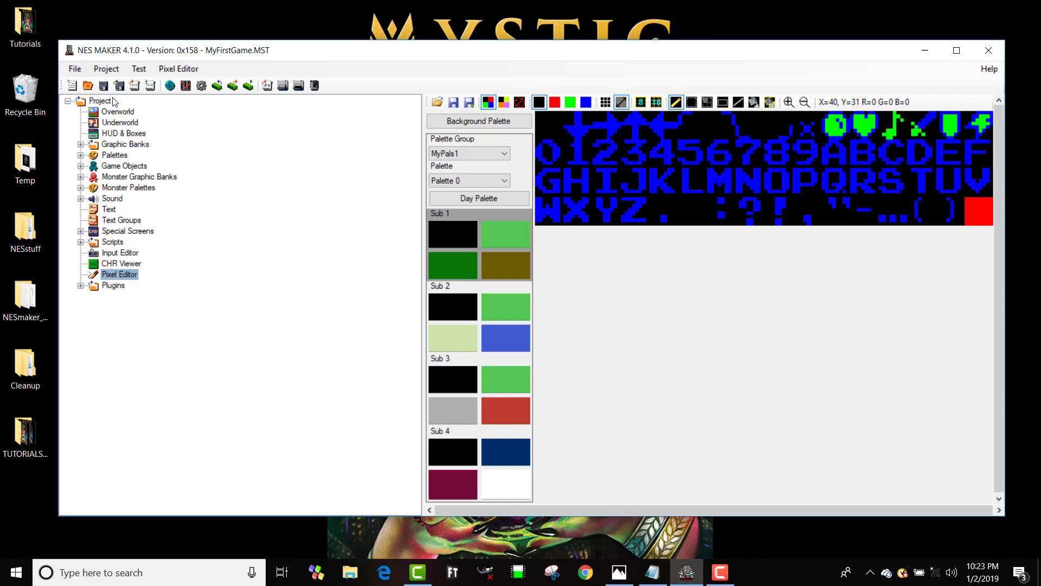
Reopen HUD & Boxes, check the new letters, numbers and hearts, then return to HUD settings.
left_click(121, 135)
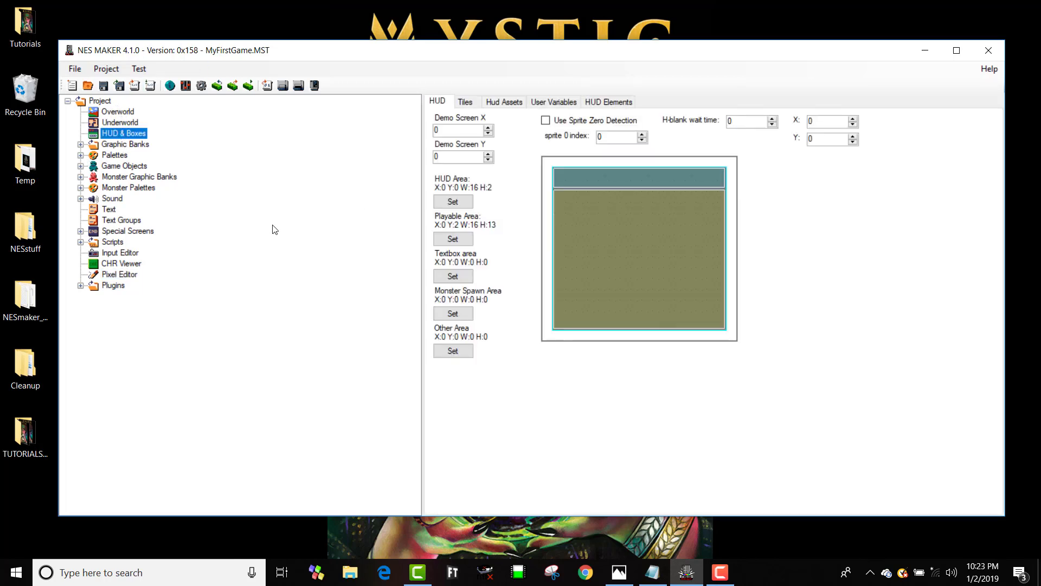
left_click(465, 102)
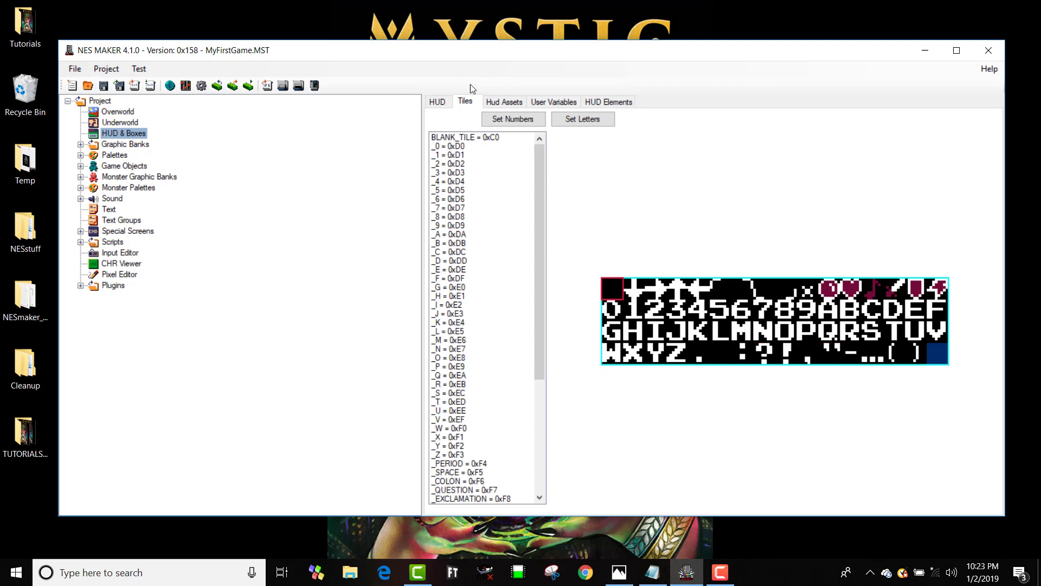
left_click(437, 102)
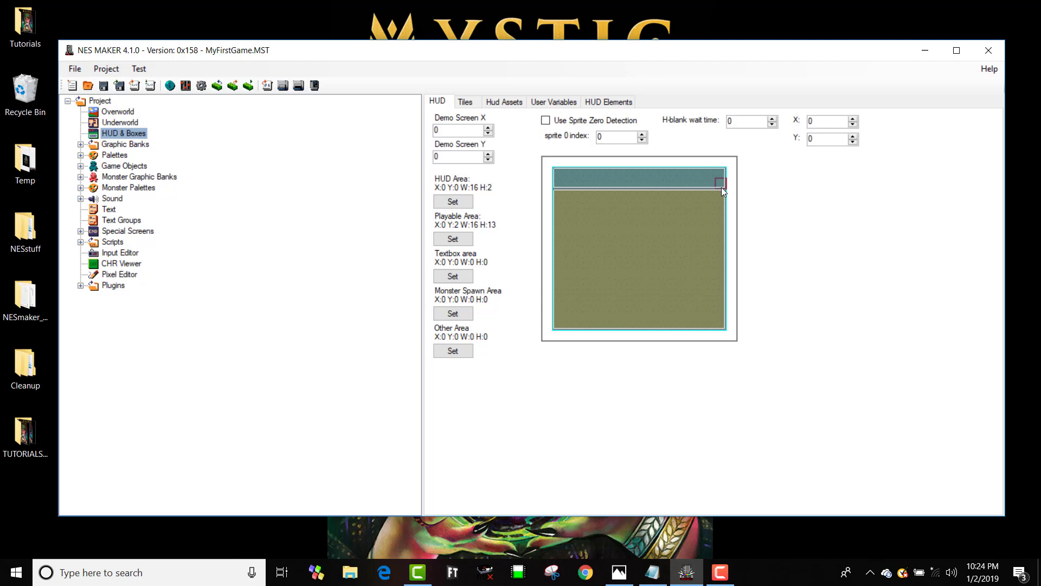
Enable sprite zero detection with index 127, H-blank wait 1, X 246 and Y 30.
left_click(546, 121)
double_click(616, 137)
type("127")
key("Tab")
type("1")
double_click(819, 119)
type("246")
key("Tab")
type("30")
left_click(465, 102)
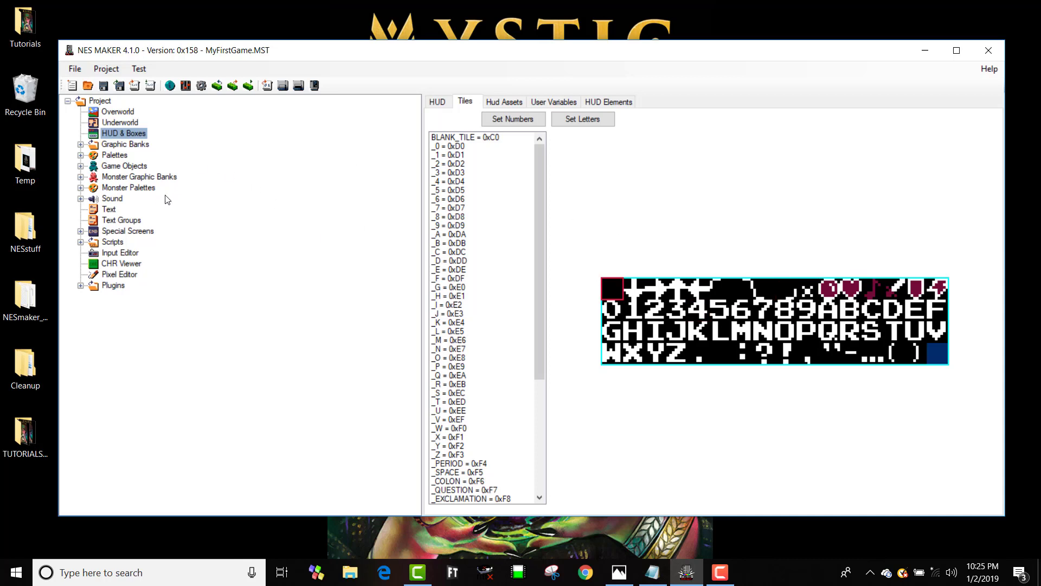
left_click(131, 136)
left_click(444, 103)
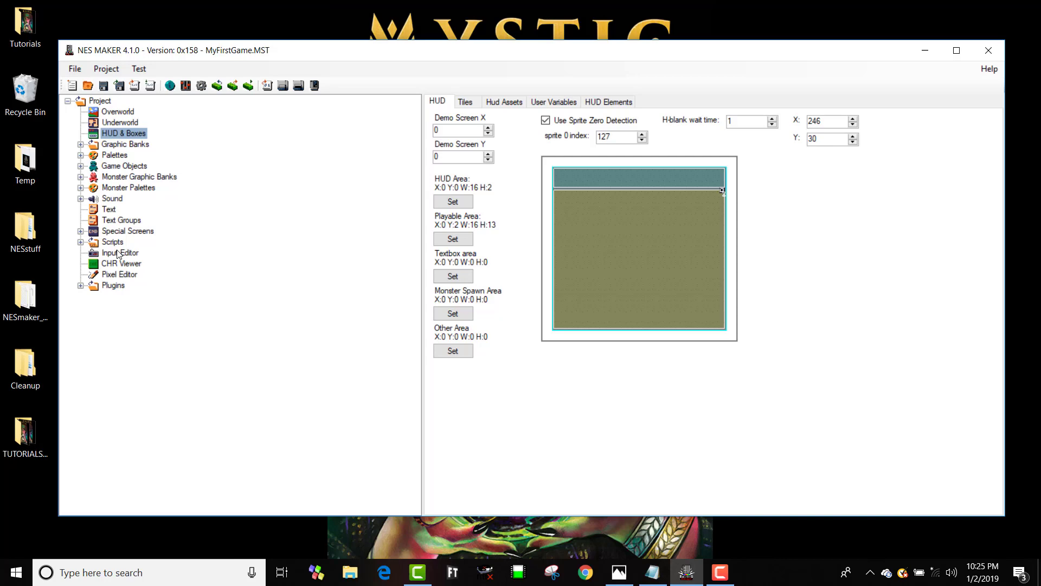
left_click(119, 274)
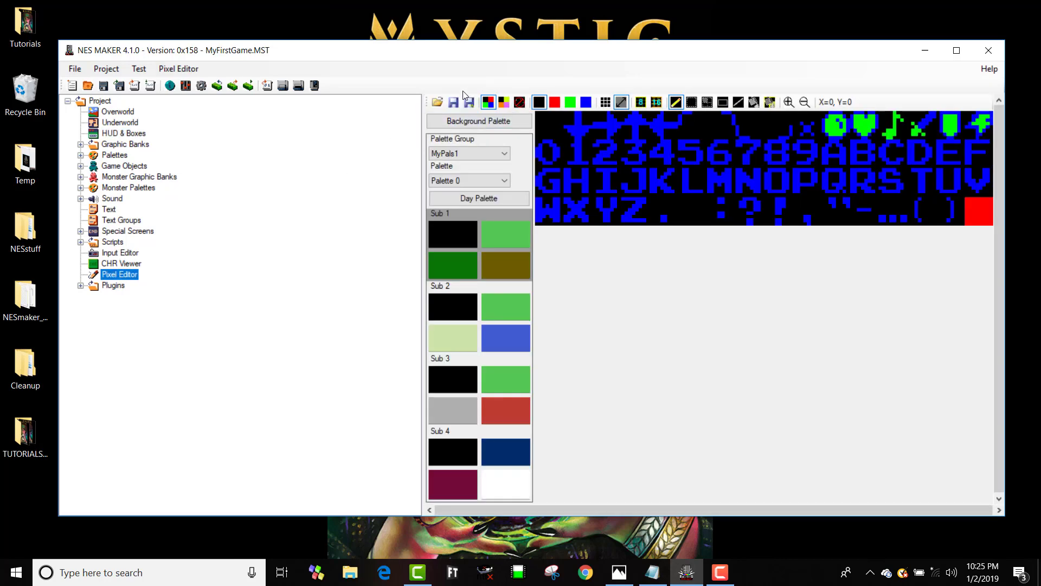
left_click(437, 103)
scroll(393, 195, "down", 5)
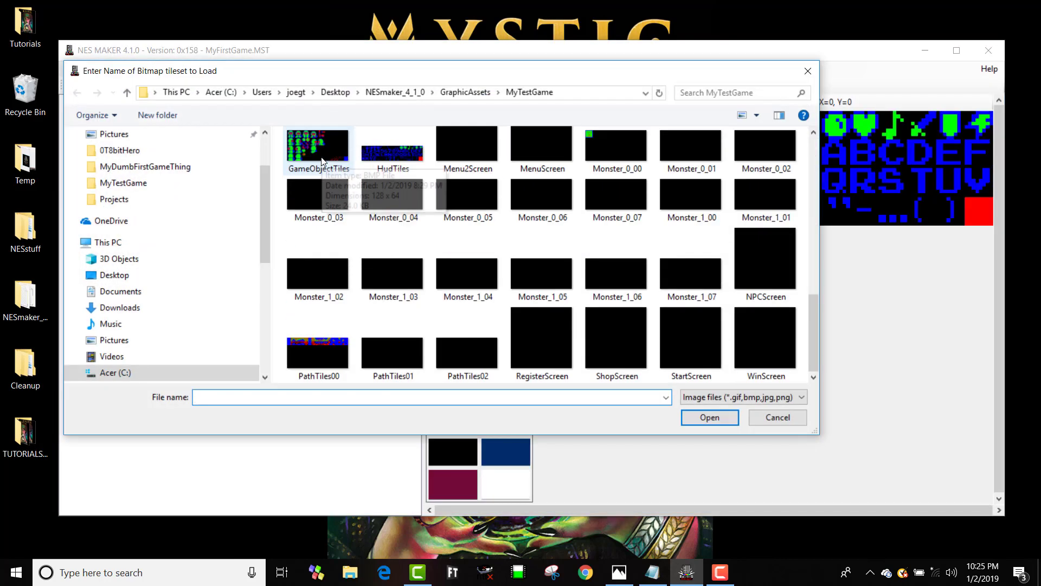
double_click(318, 152)
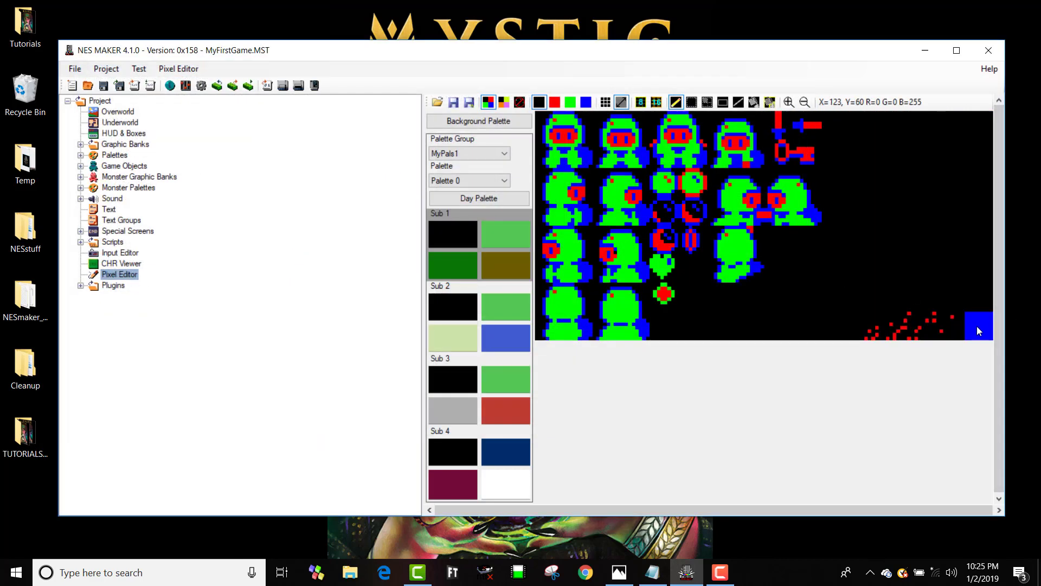
left_click(641, 103)
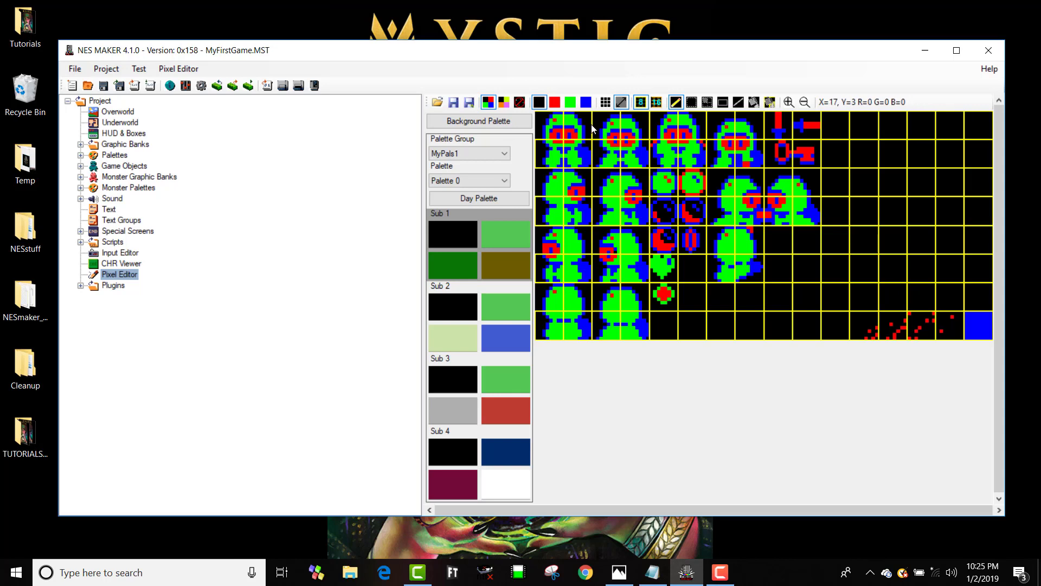
left_click(504, 105)
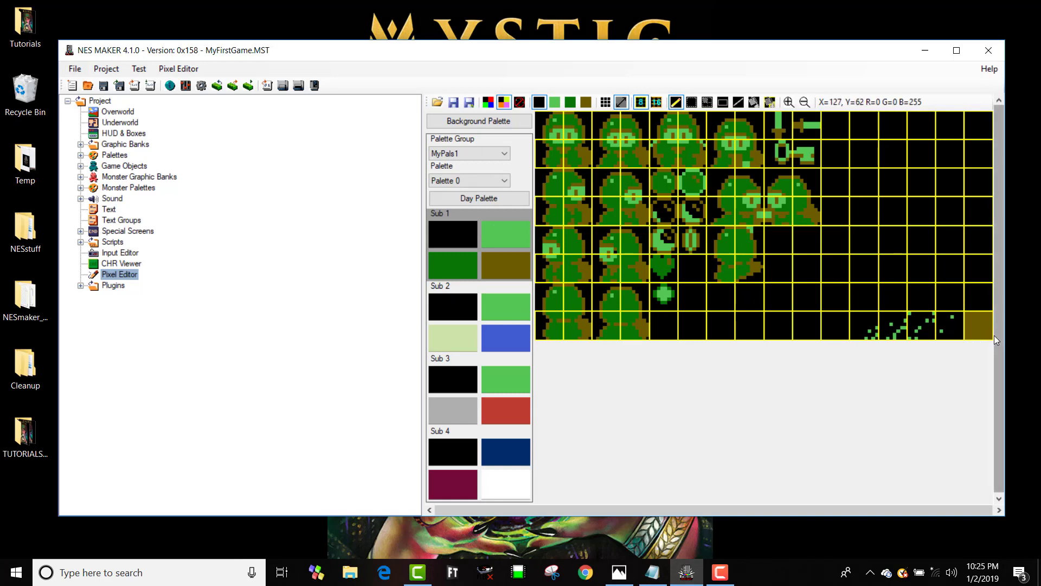
left_click(137, 134)
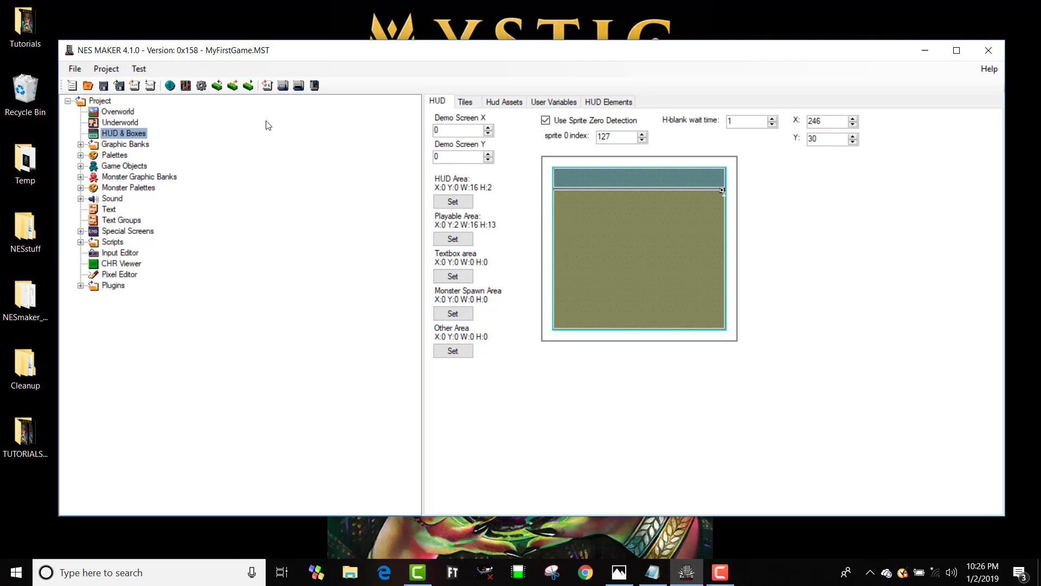
Show the HUD tile list (BLANK_TILE 0xC0 through _EXCLAMATION 0xF8) and its tile sheet.
left_click(470, 102)
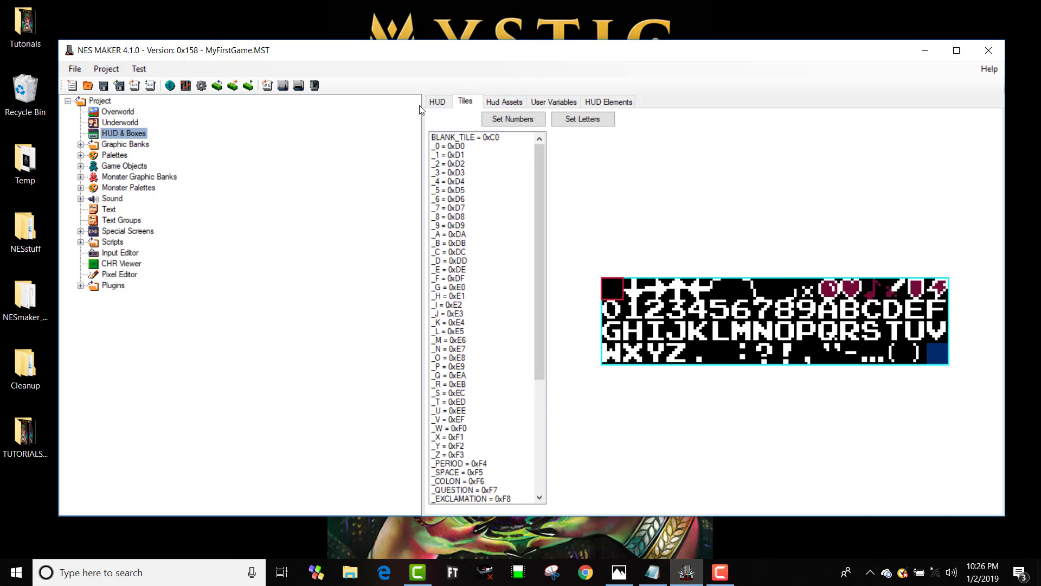
Export the game and run it in Mesen, showing the overworld under an empty HUD strip.
left_click(283, 92)
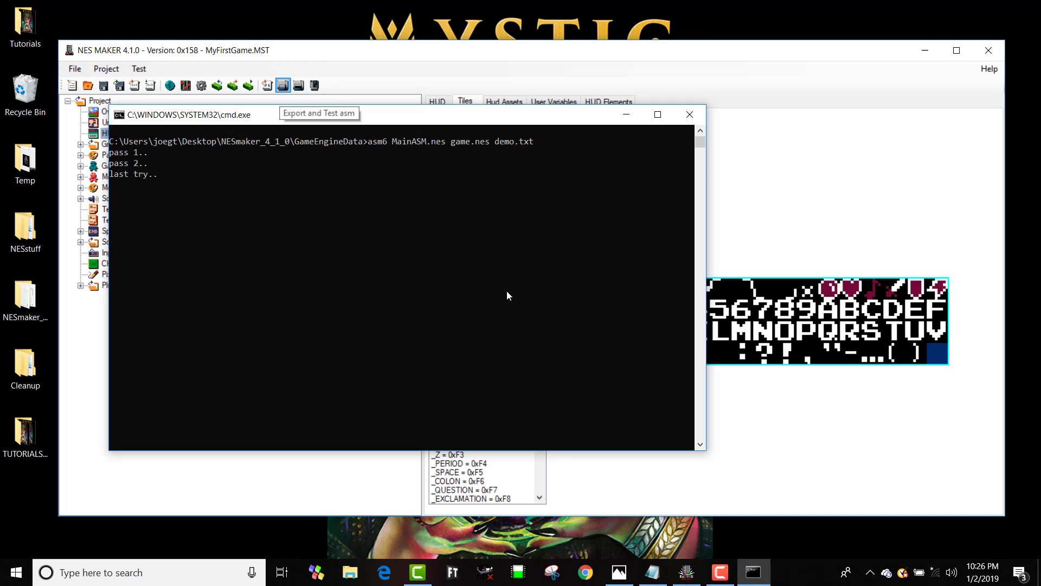
key("Return")
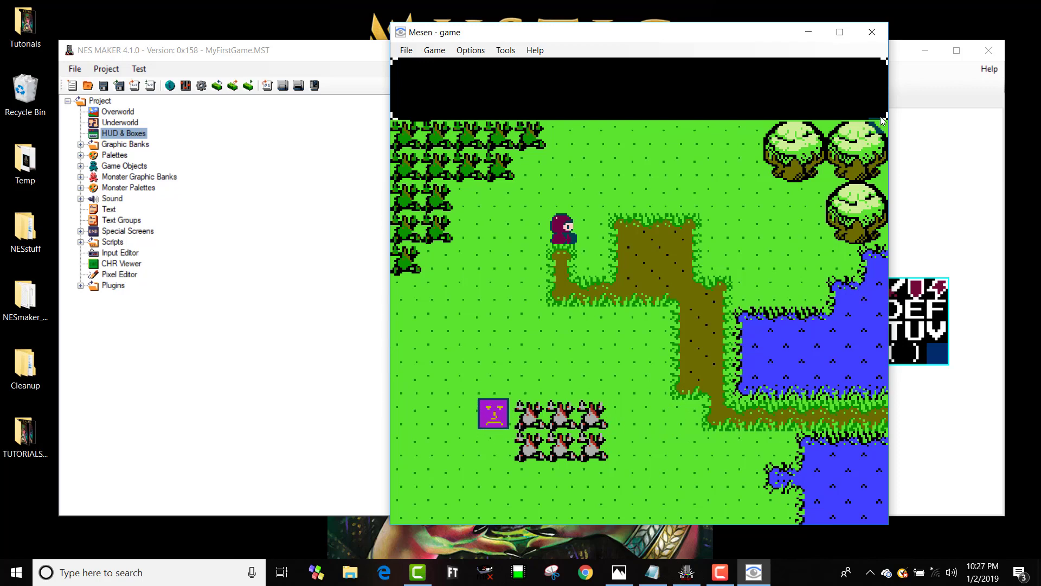
Close Mesen and rename UserVar_5 to myWhatever, leaving its initial value at 0.
left_click(873, 34)
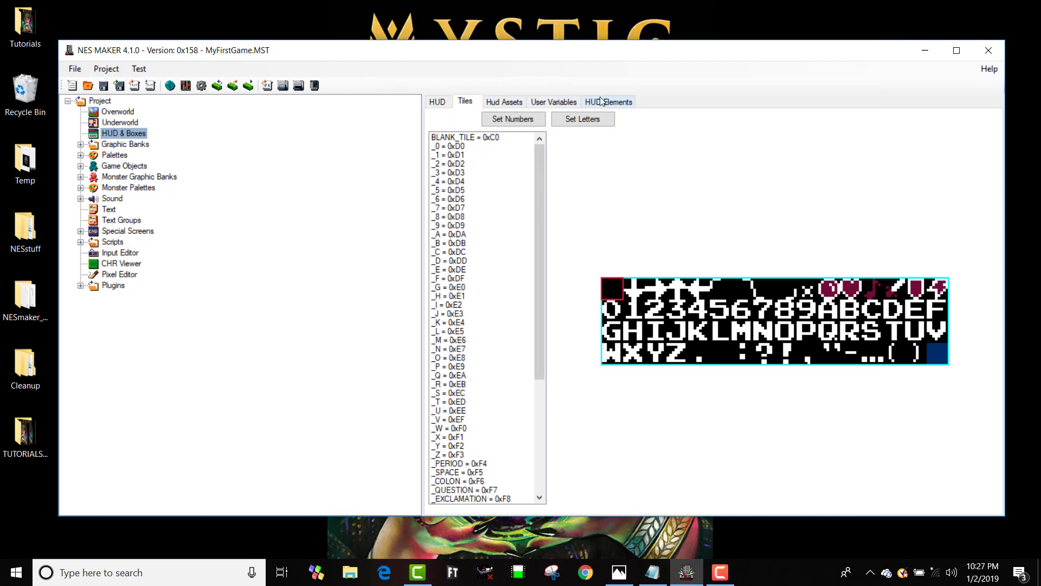
left_click(564, 102)
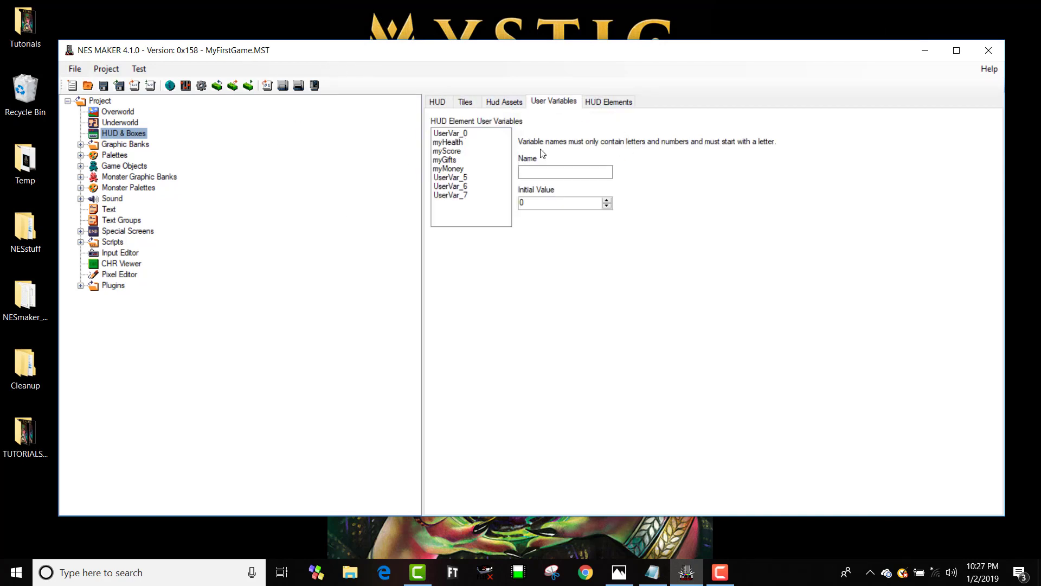
left_click(464, 178)
key("Tab")
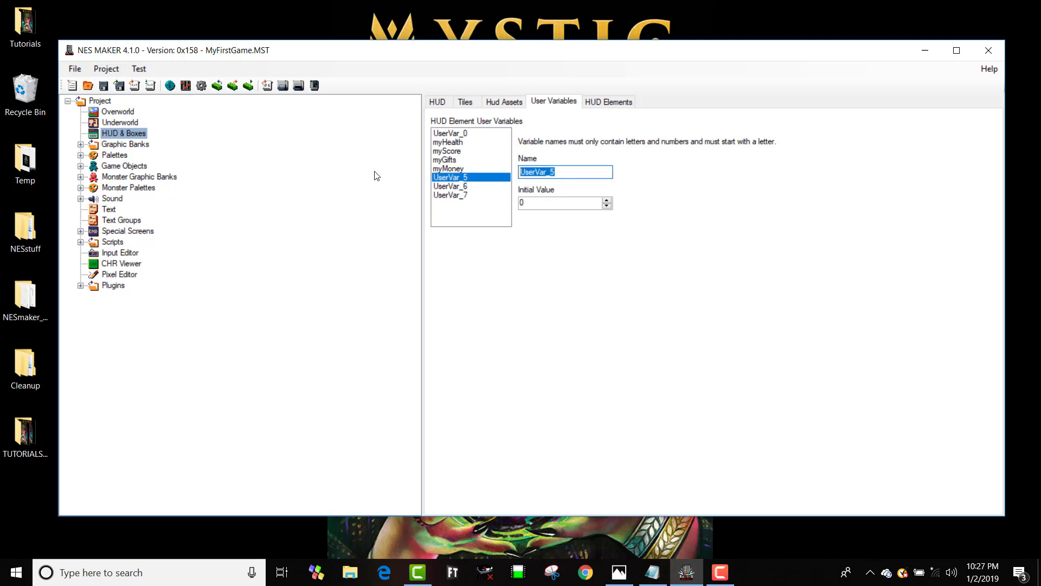
type("myWhatever")
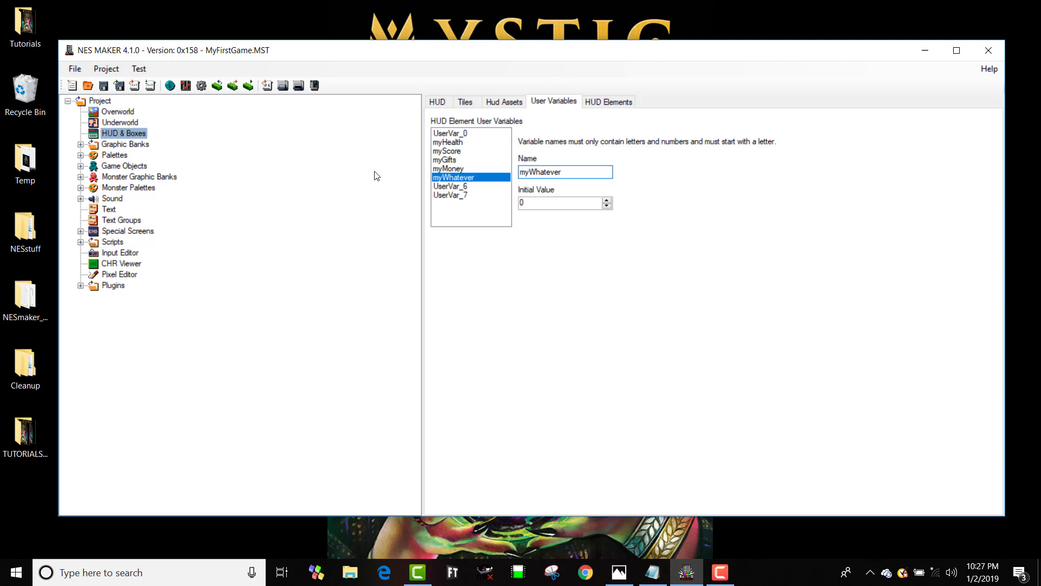
left_click(607, 200)
left_click(607, 200)
left_click(608, 200)
left_click(607, 201)
left_click(608, 200)
left_click(607, 200)
left_click(607, 200)
left_click(607, 206)
left_click(607, 205)
left_click(608, 206)
left_click(608, 205)
Rename the myGifts user variable to myKeys.
left_click(464, 143)
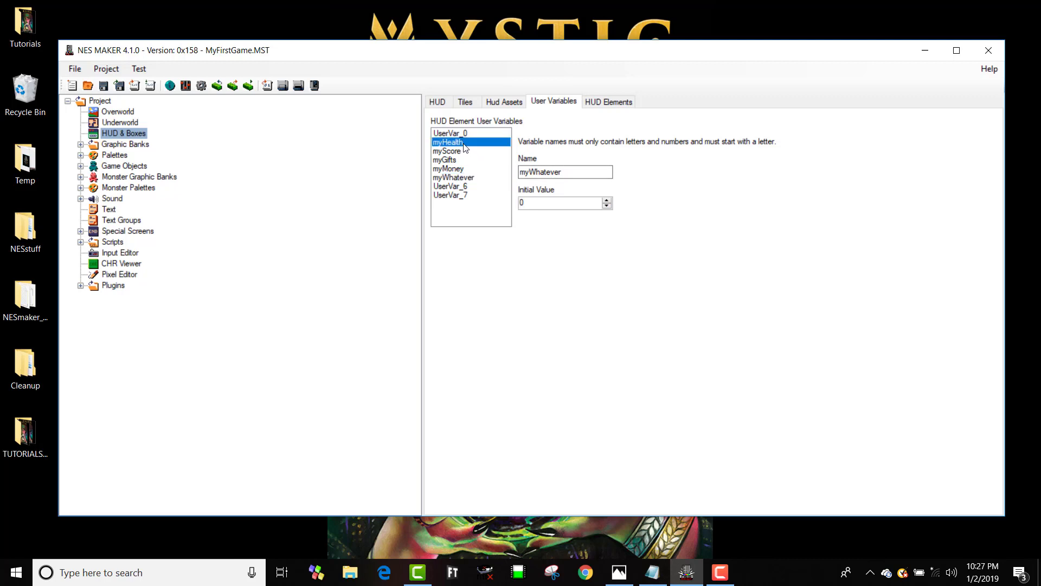
left_click(461, 152)
left_click(458, 160)
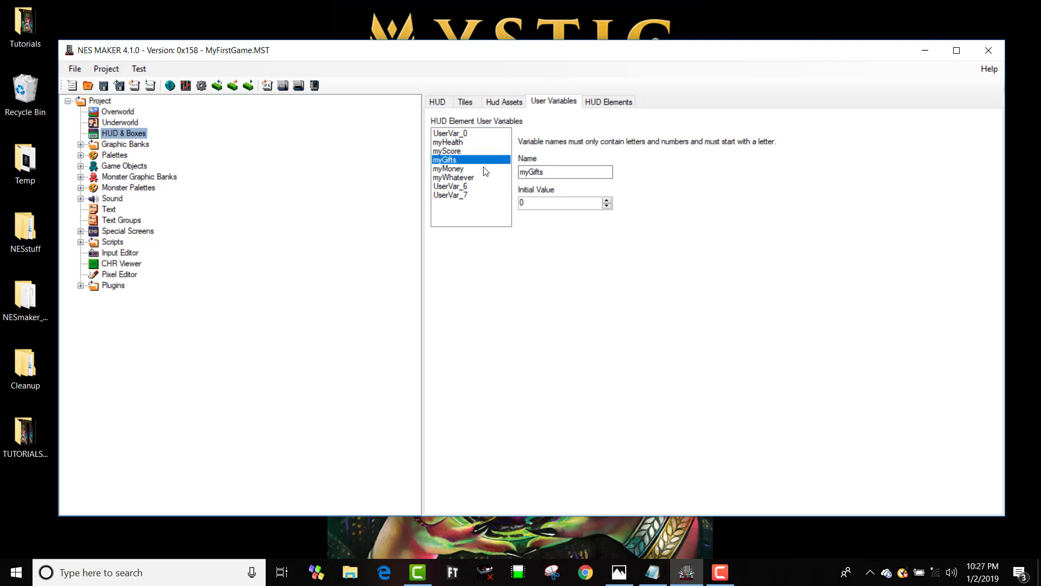
left_click_drag(545, 172, 527, 174)
type("Keys")
left_click(461, 169)
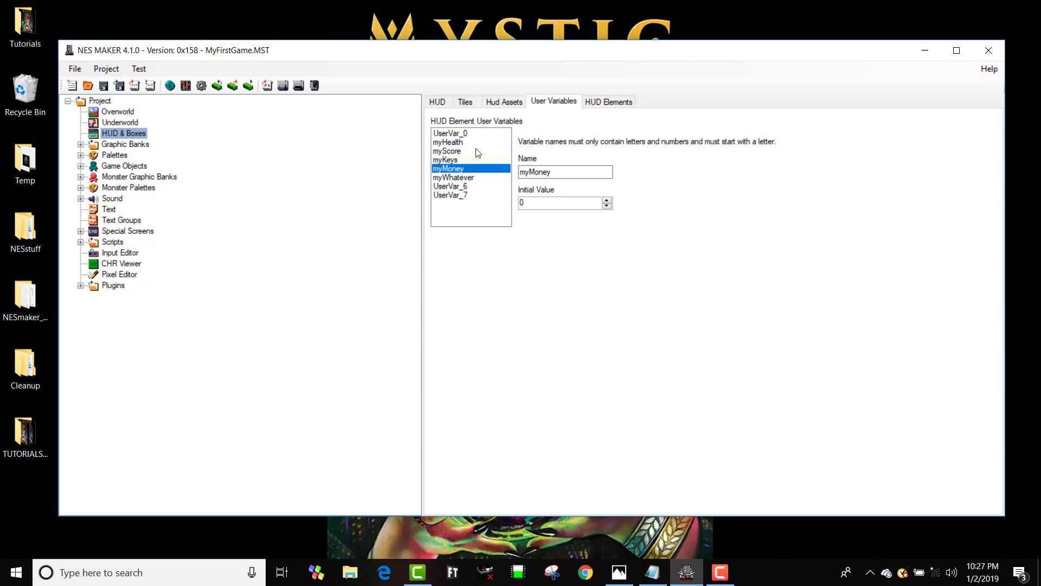
left_click(453, 143)
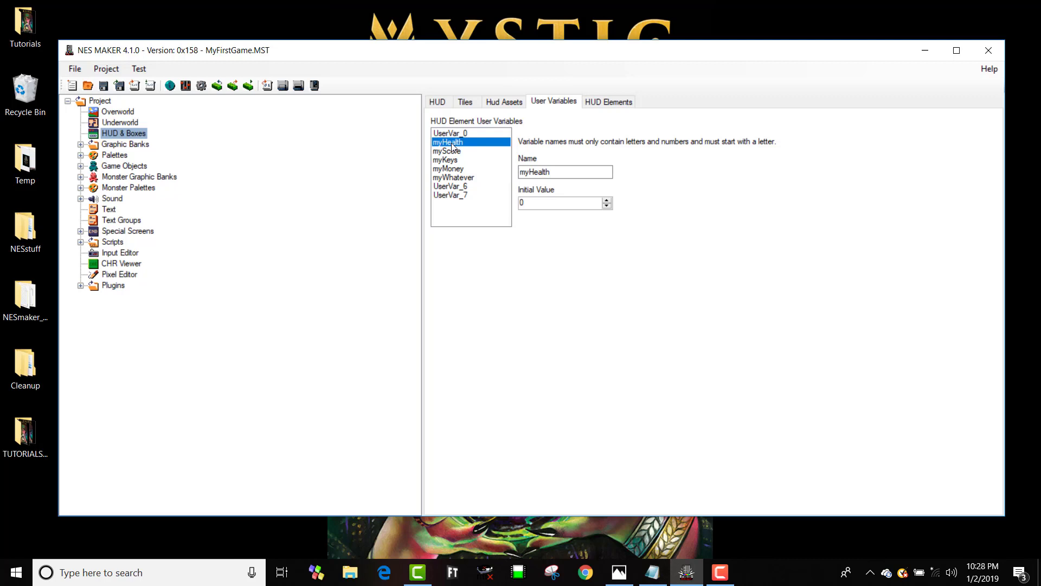
Make HUD Element 2 a myHealth number with Max Value 2 at X 3, Y 3.
left_click(607, 102)
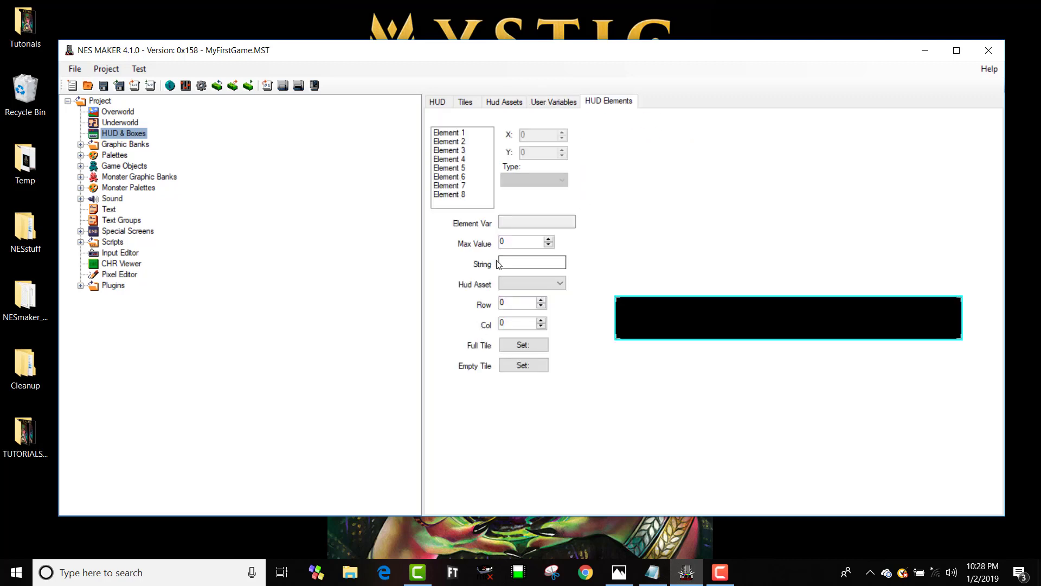
left_click(463, 142)
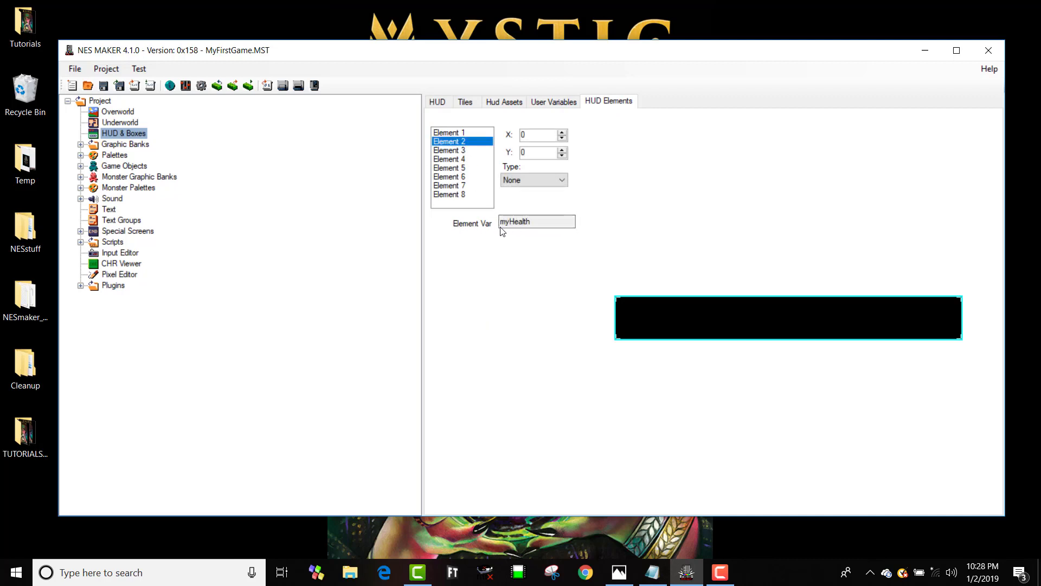
double_click(509, 222)
left_click(533, 215)
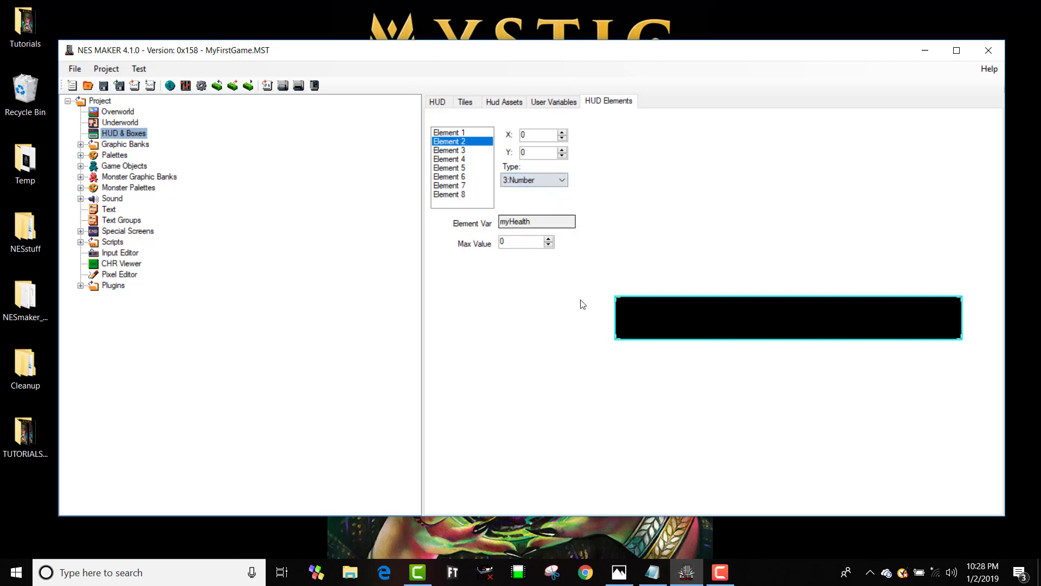
left_click(548, 239)
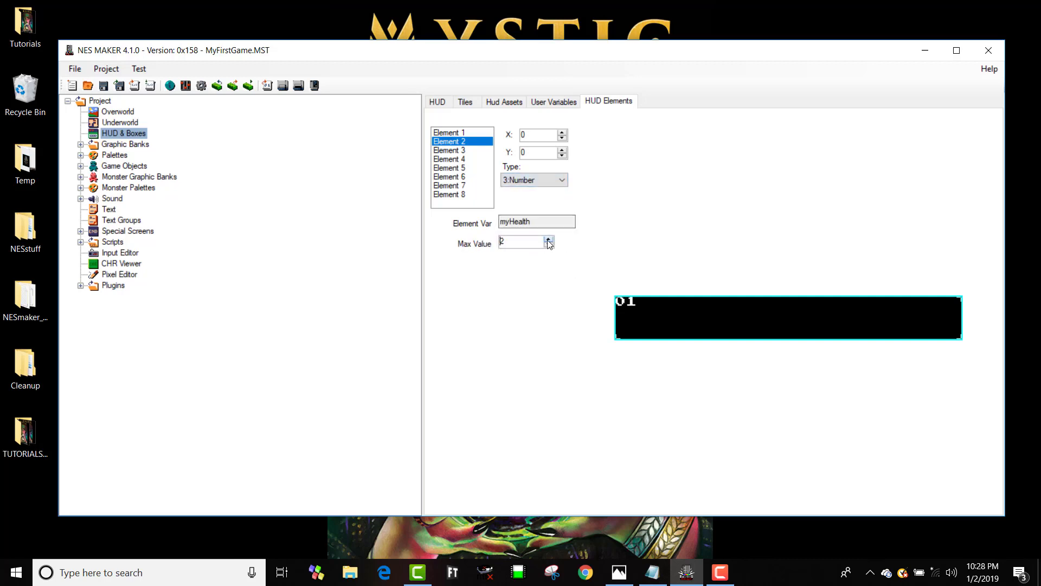
left_click(547, 239)
left_click(548, 239)
left_click(548, 240)
left_click(548, 239)
left_click(549, 245)
left_click(549, 245)
left_click(548, 245)
left_click(561, 133)
left_click(562, 133)
left_click(561, 132)
left_click(562, 150)
left_click(562, 149)
left_click(561, 150)
Make HUD Element 1 a text label reading 'Health' at X 3, Y 2.
left_click(475, 132)
left_click(534, 180)
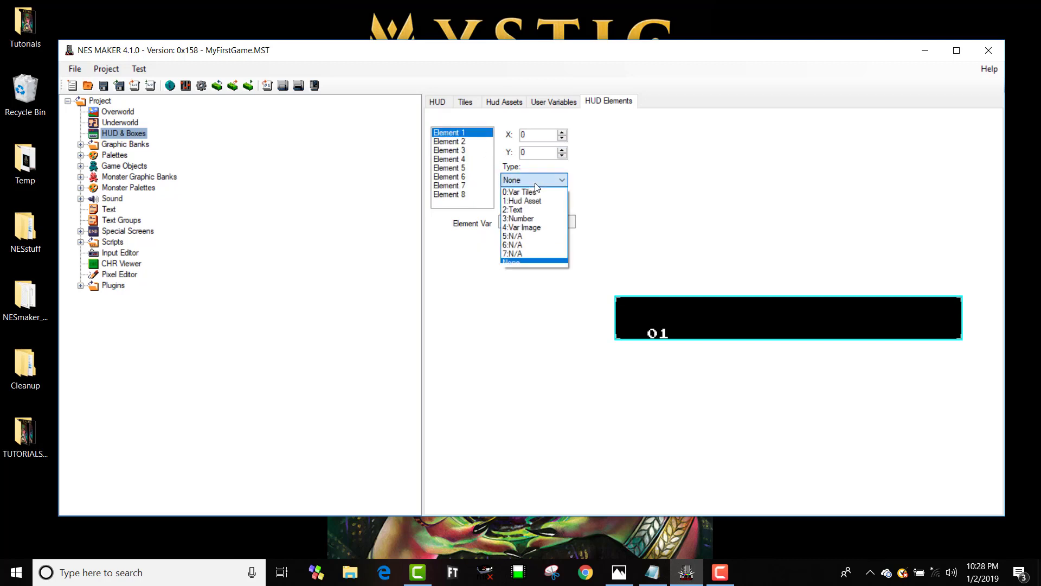
left_click(535, 211)
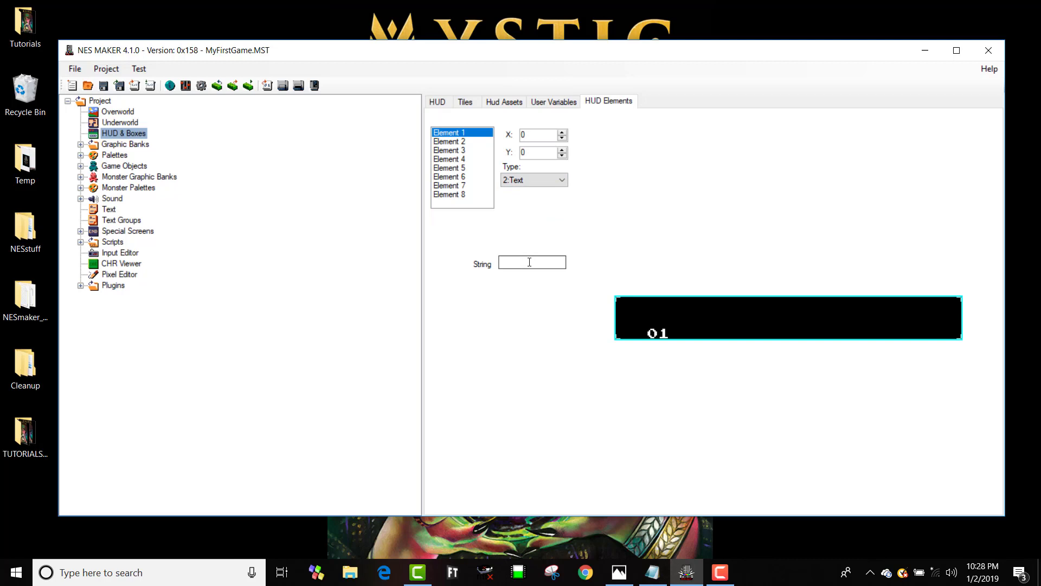
type("Health")
left_click(562, 131)
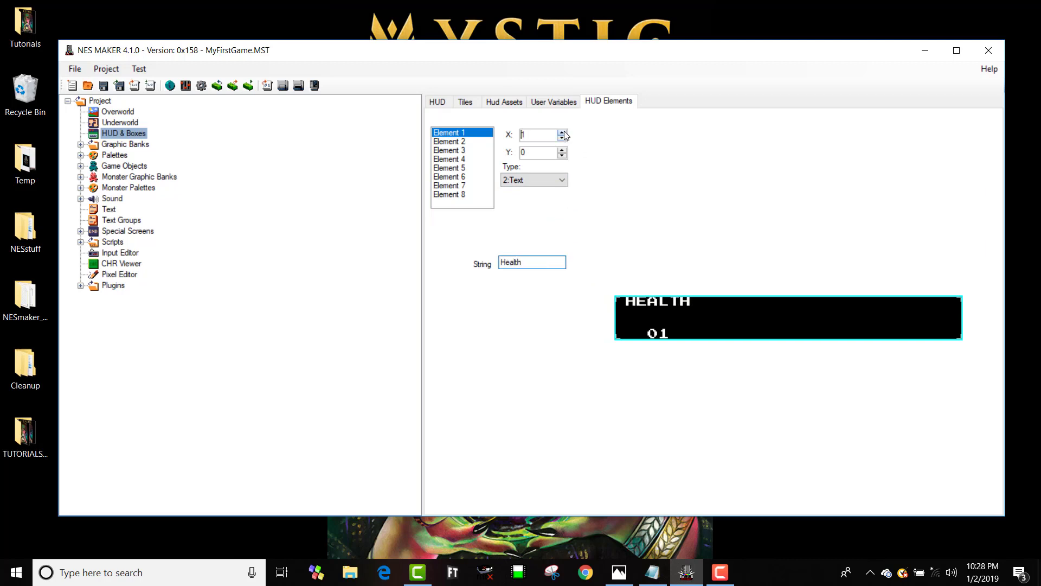
left_click(563, 132)
left_click(563, 132)
left_click(562, 149)
left_click(562, 148)
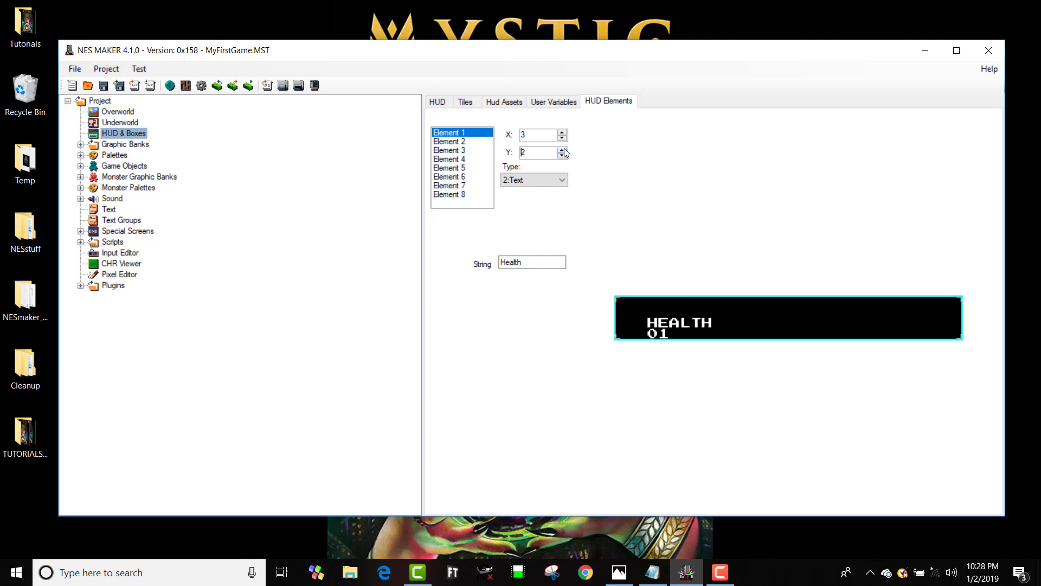
left_click(547, 102)
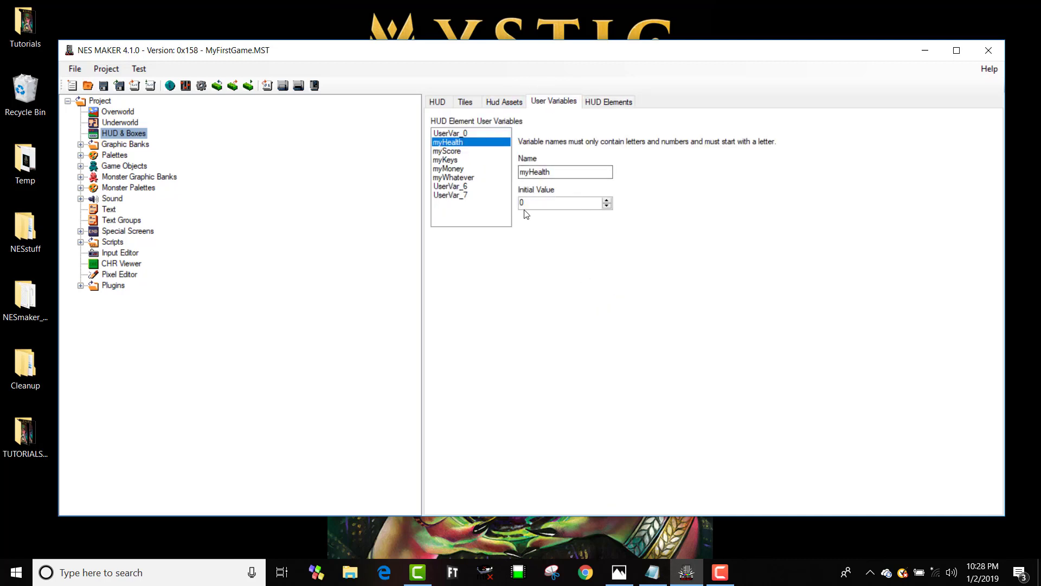
Set myHealth's initial value to 3 and confirm the Player object's health is also 3.
triple_click(608, 200)
left_click(450, 160)
left_click(80, 166)
left_click(116, 176)
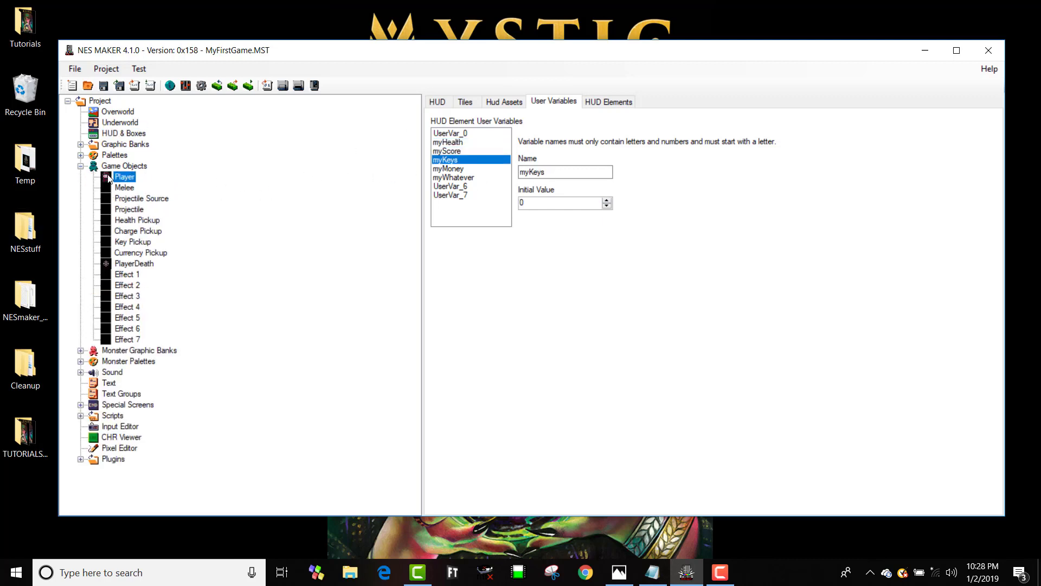
left_click(453, 161)
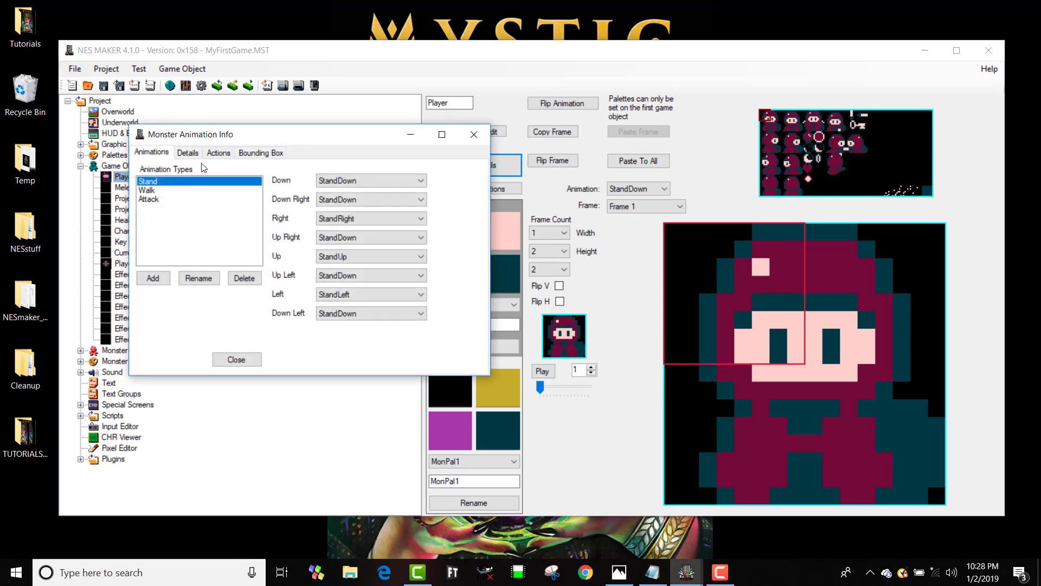
left_click(187, 154)
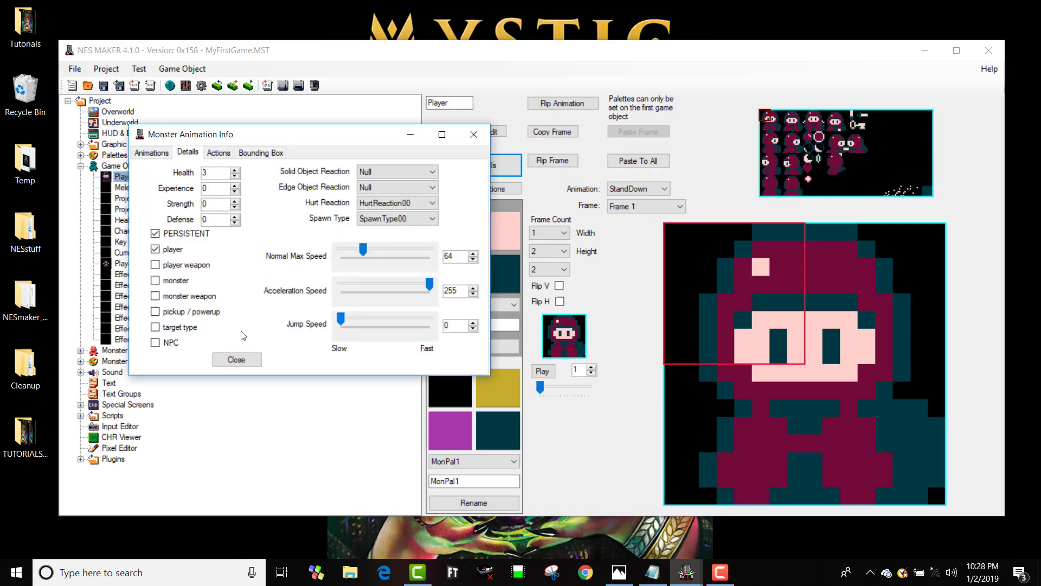
left_click(236, 359)
Return to the HUD User Variables and verify myHealth now starts at 3.
left_click(138, 134)
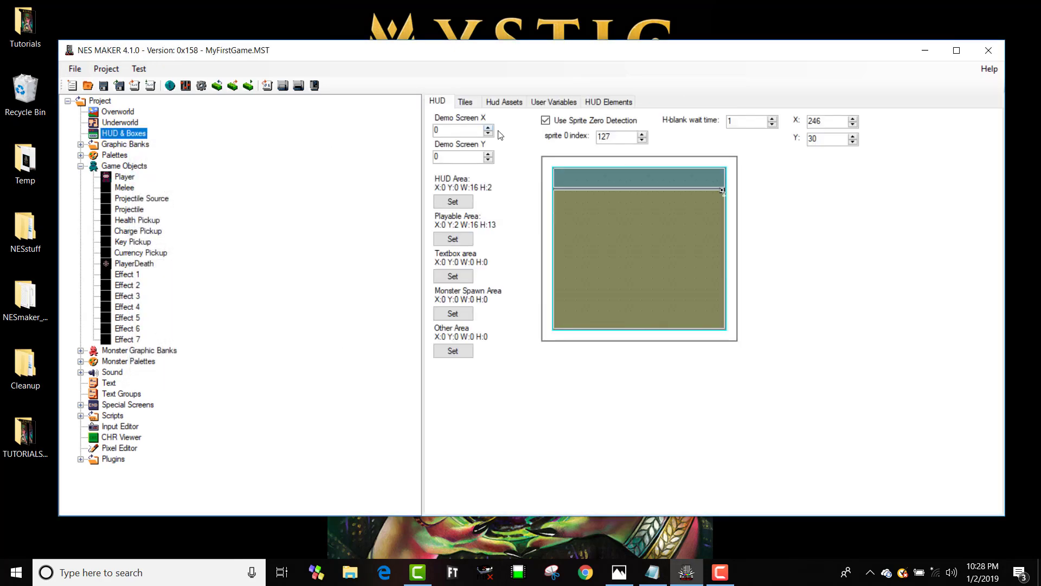
left_click(504, 103)
left_click(546, 105)
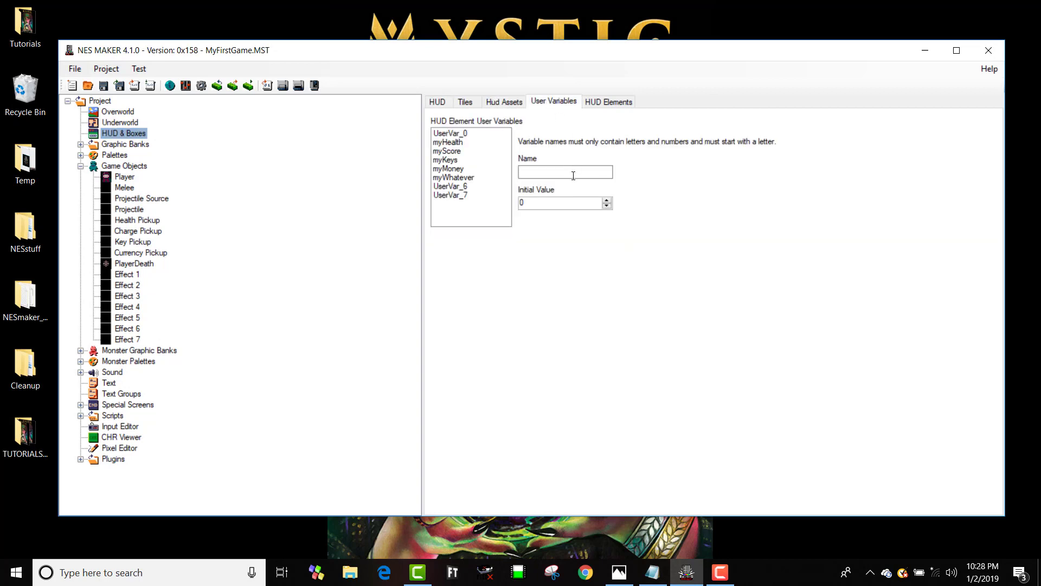
left_click(457, 142)
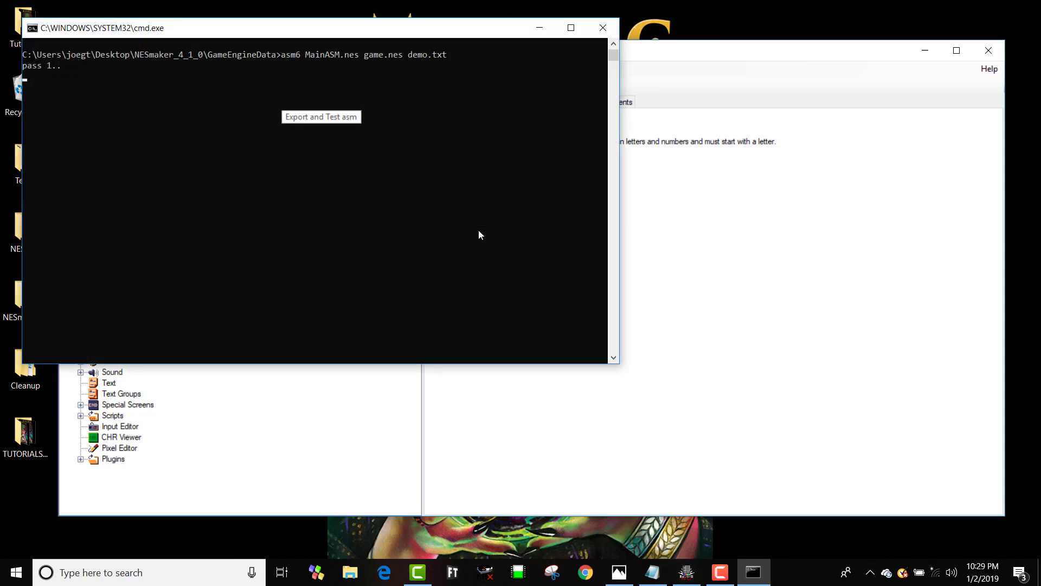
Launch the test build, walk the player into the enemy until HEALTH drops from 03, then close Mesen.
key("Return")
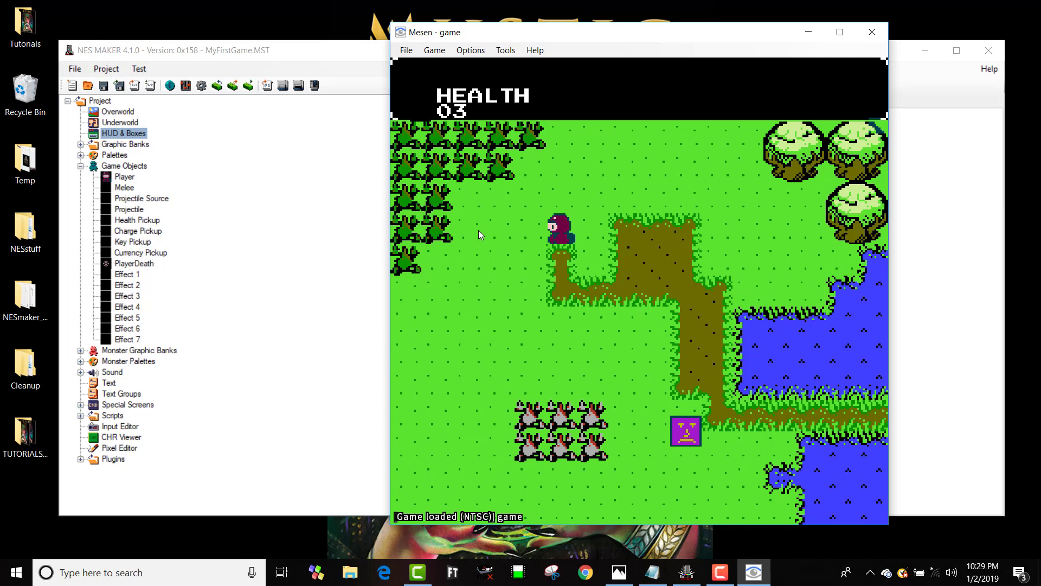
key("Left")
key("Down")
key("Right")
key("Down")
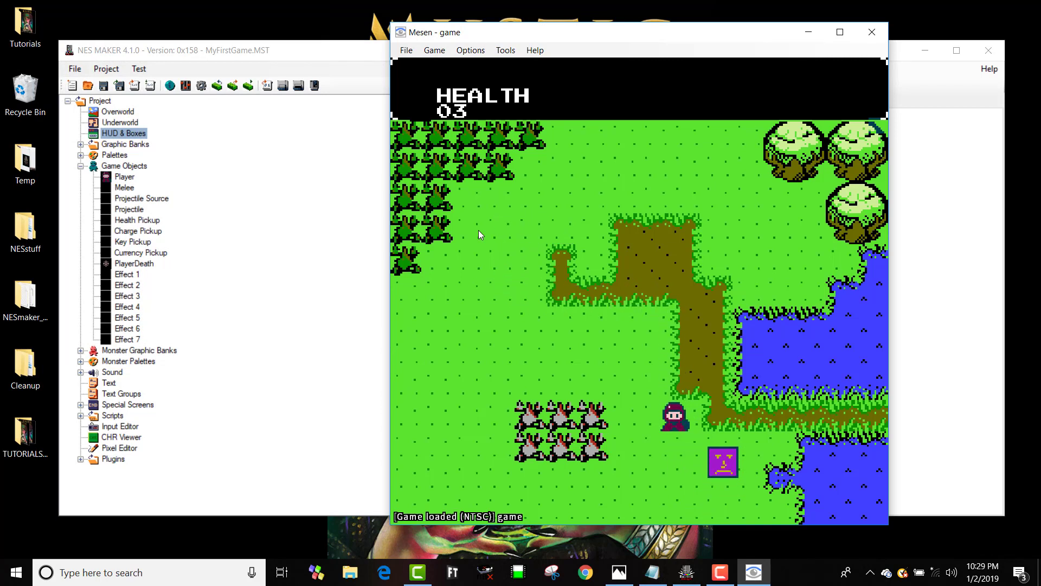
key("Left")
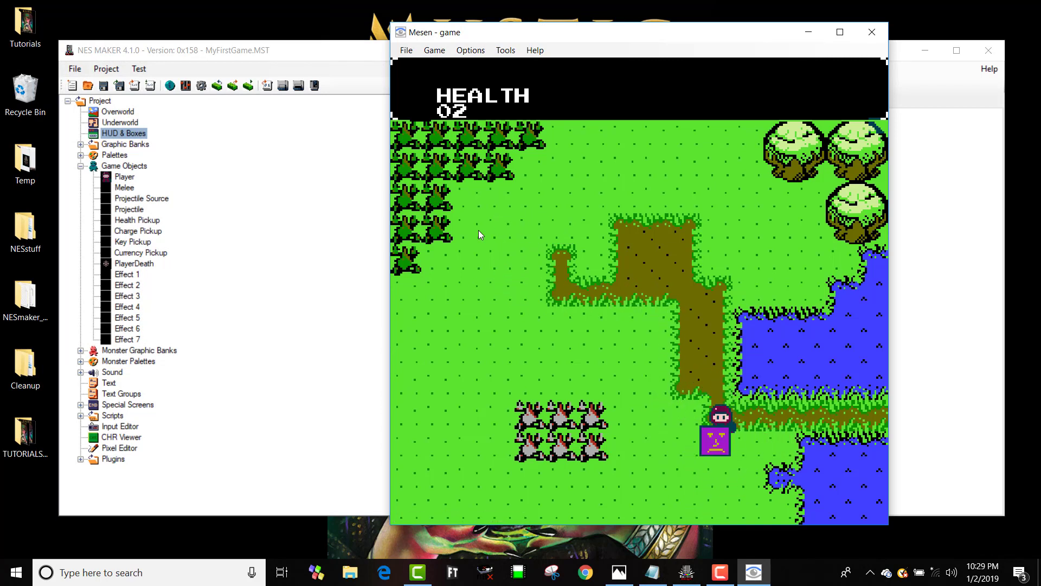
key("Left")
key("Down")
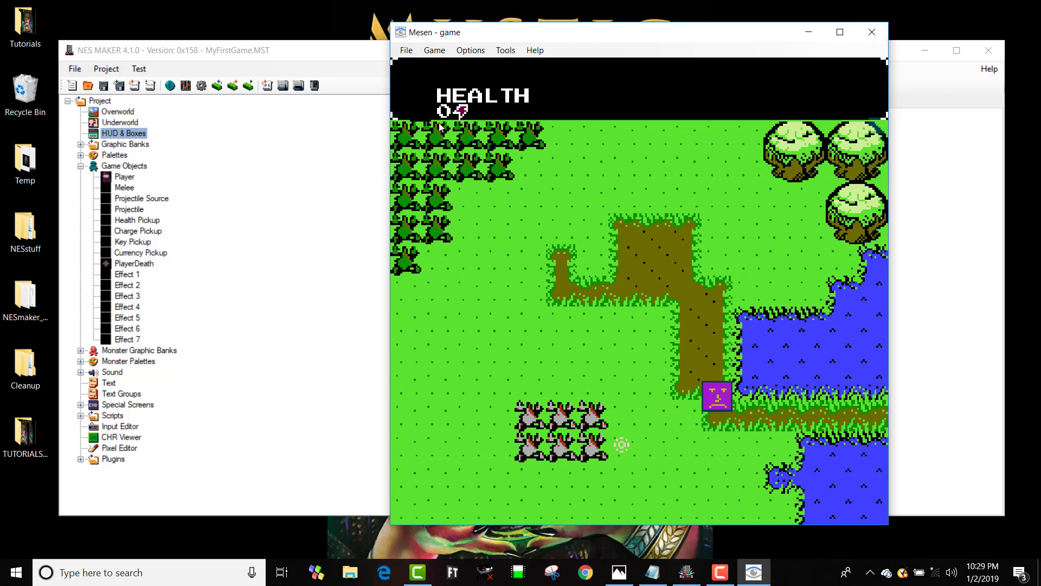
left_click(876, 31)
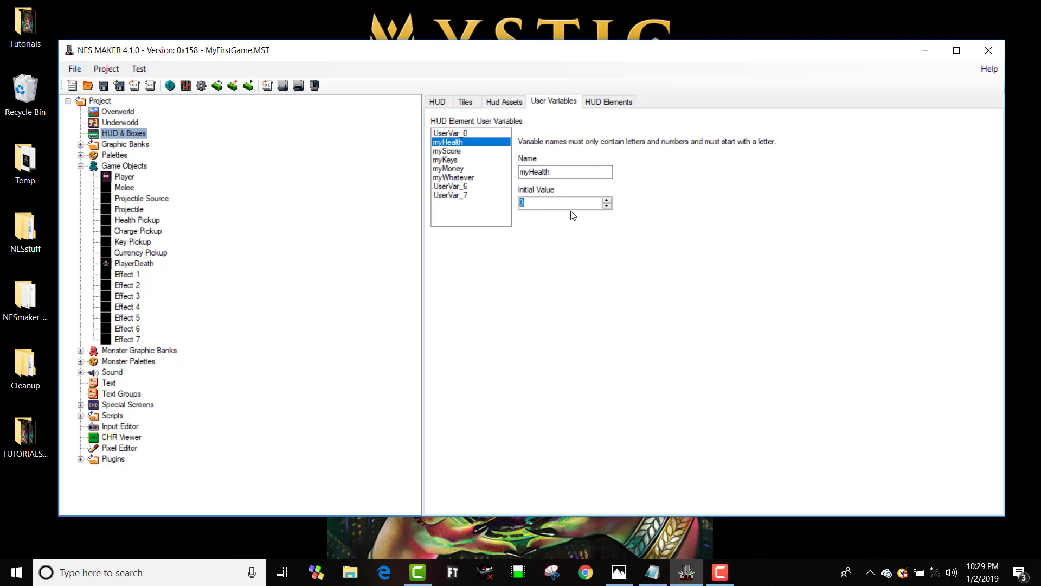
Make HUD Element 2 a 0:Var Tiles type linked to myHealth.
left_click(480, 145)
left_click(589, 111)
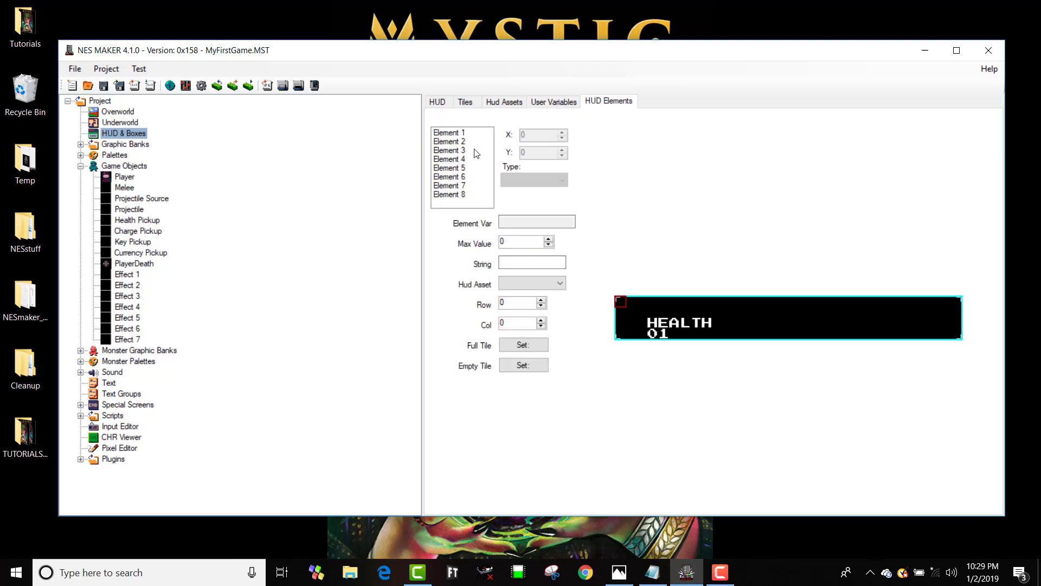
left_click(450, 141)
left_click(559, 180)
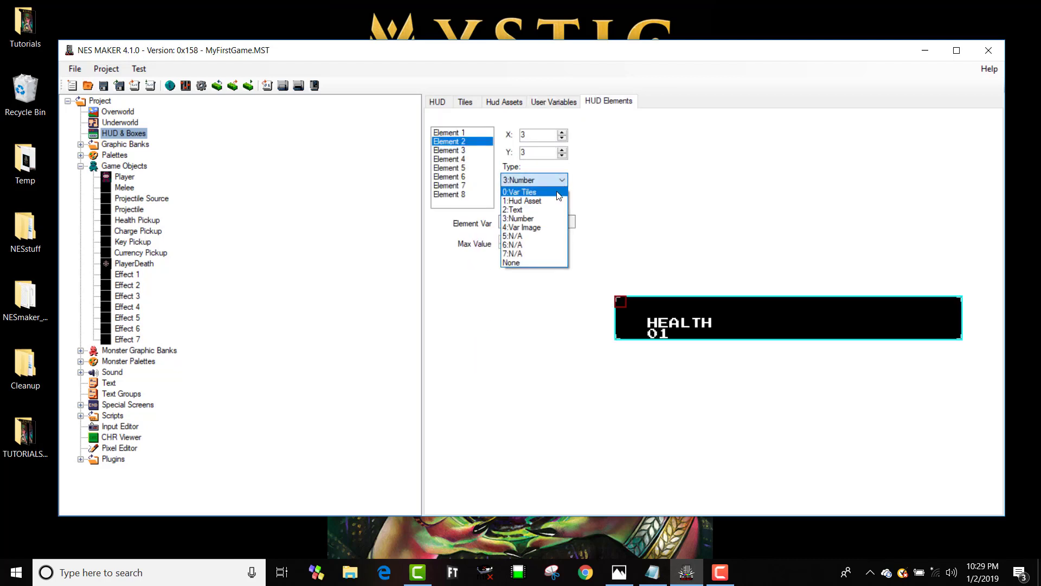
left_click(558, 192)
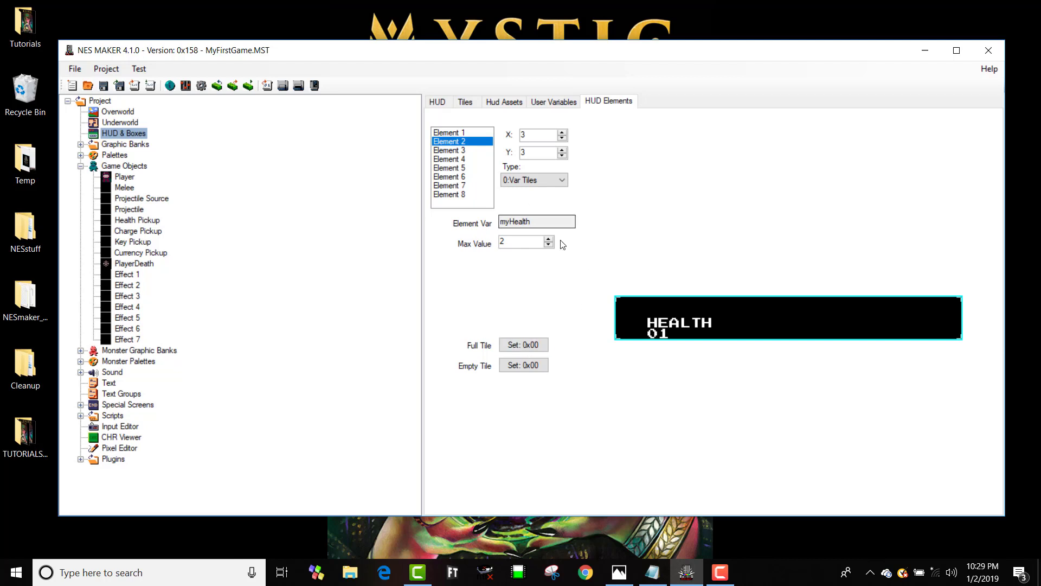
left_click(552, 218)
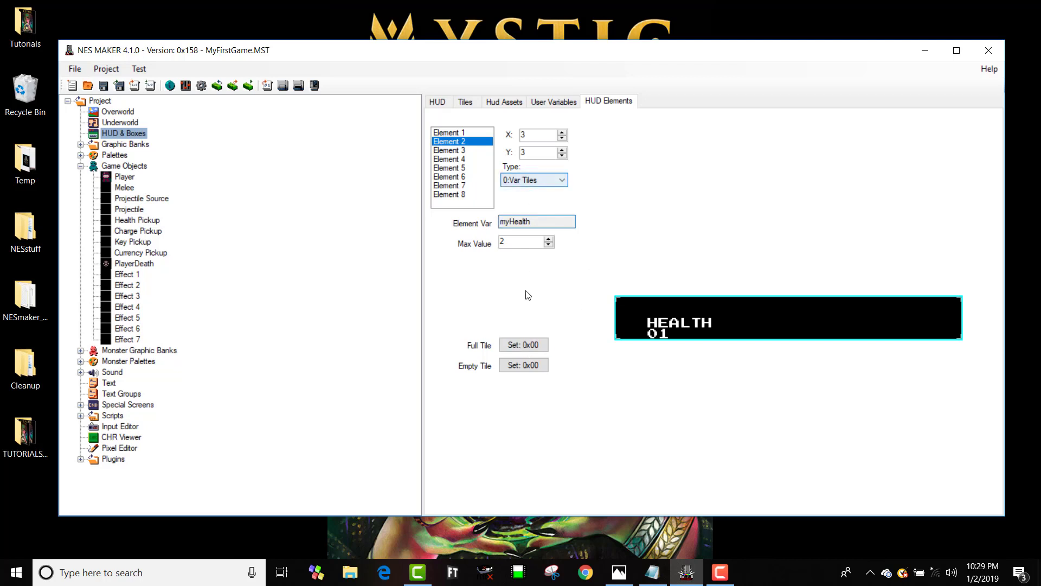
Set the heart as full tile, x as empty tile, and Max Value 3.
left_click(523, 344)
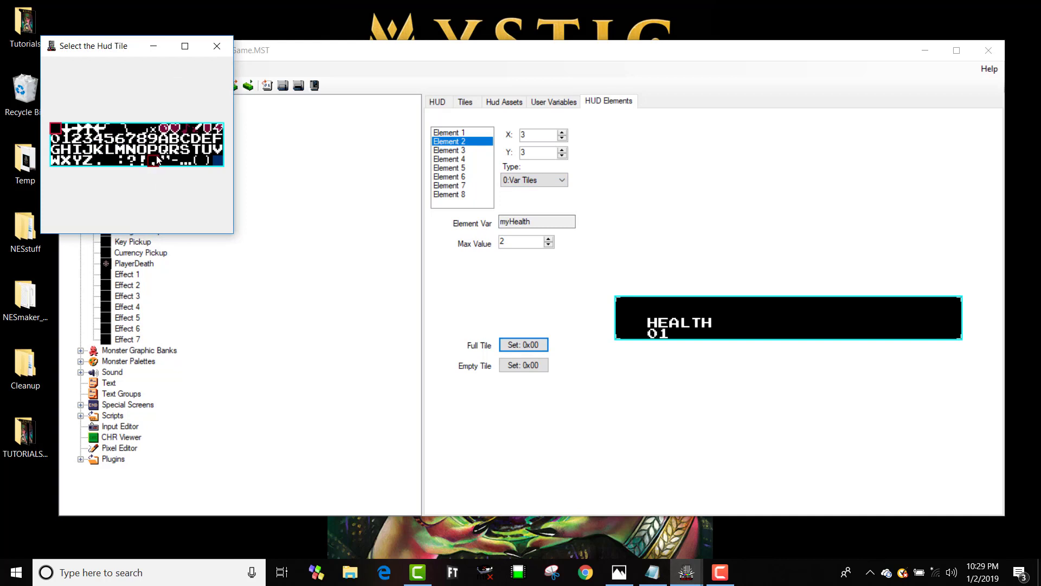
left_click(174, 129)
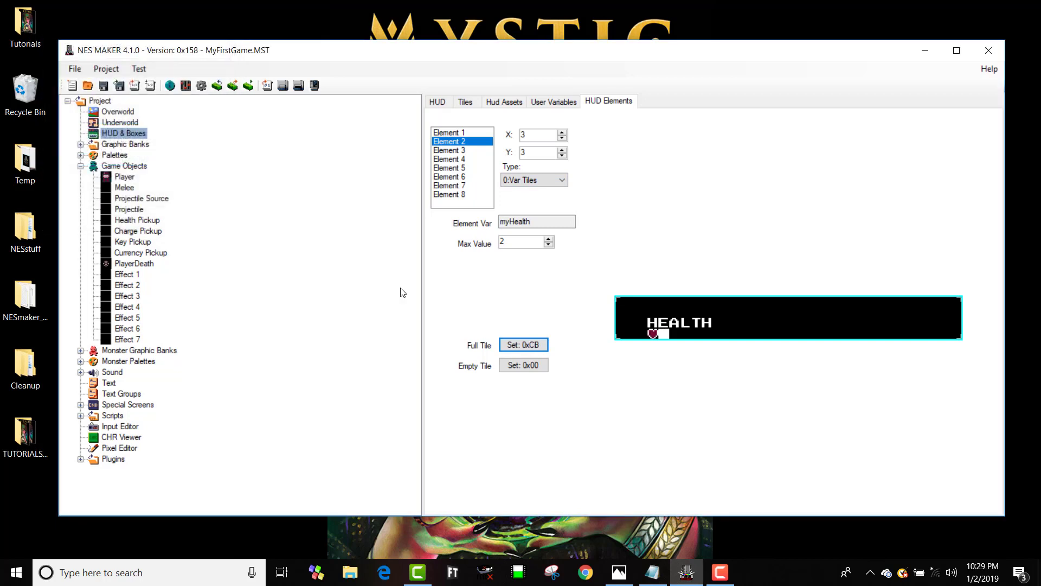
left_click(516, 367)
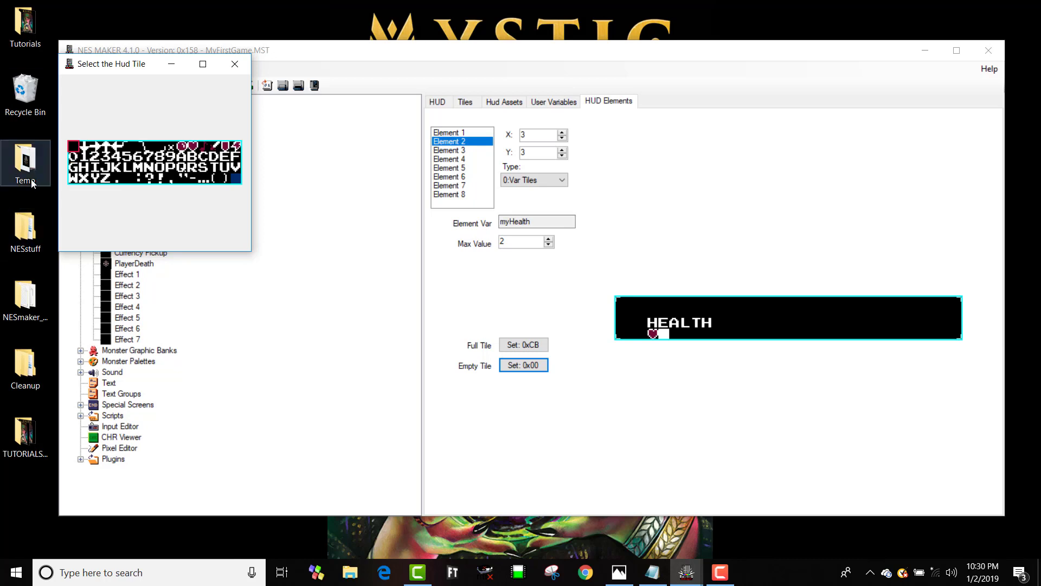
left_click(76, 150)
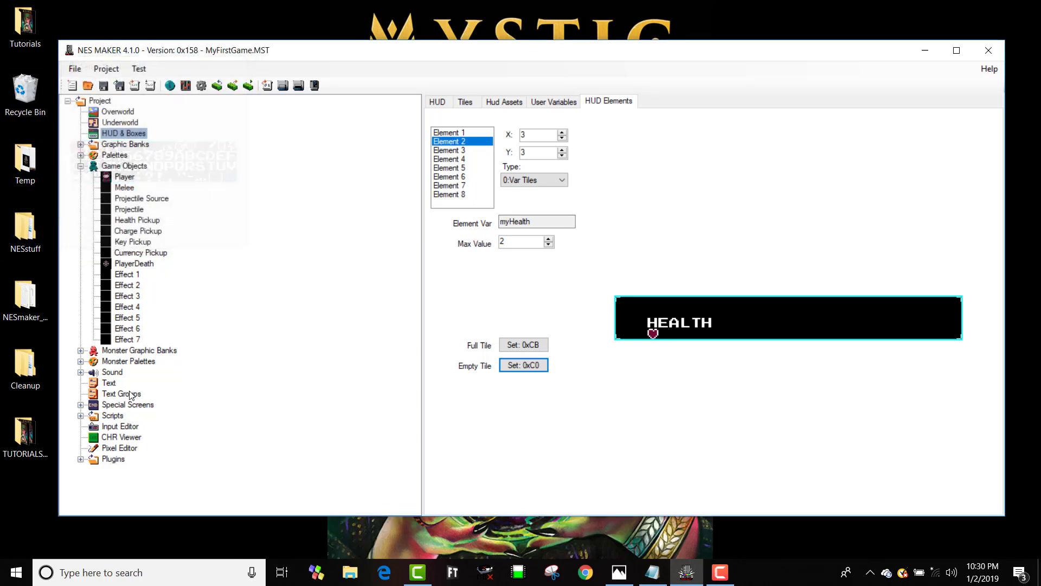
left_click(523, 367)
left_click(194, 167)
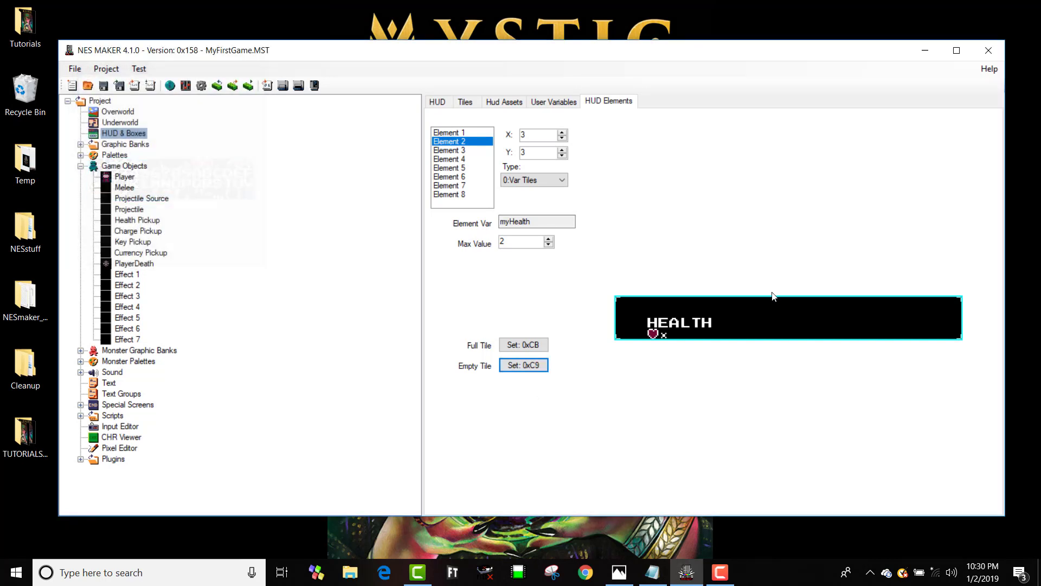
left_click(549, 239)
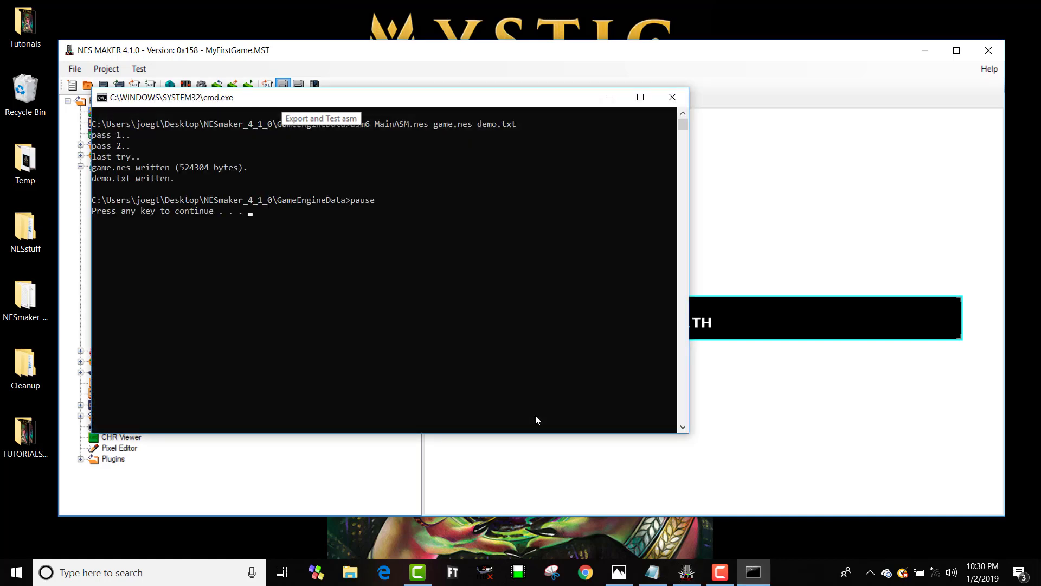
Run the rebuilt game, chase the monster until hearts turn into x marks, then close Mesen.
key("Return")
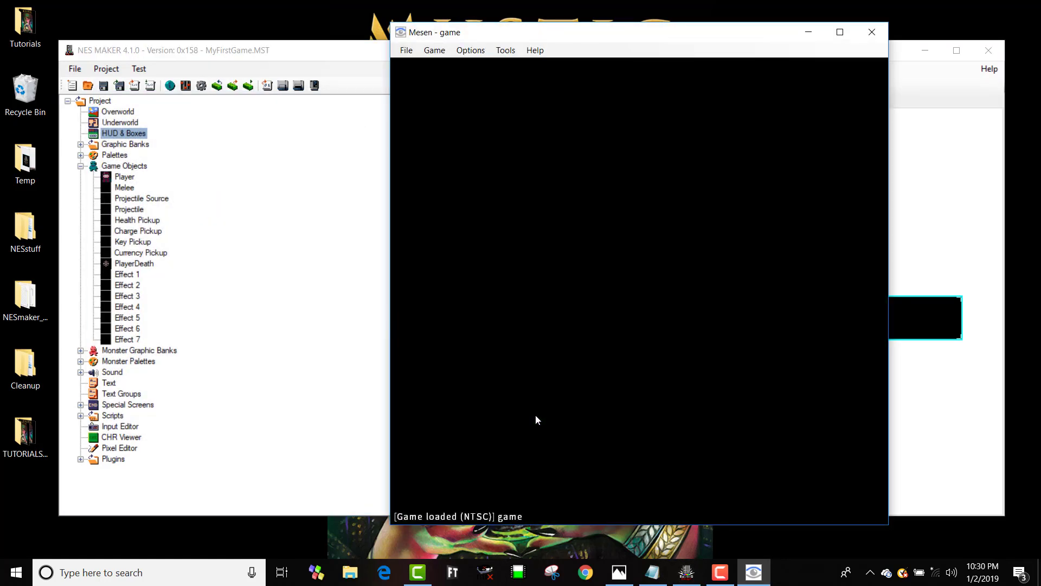
key("Right")
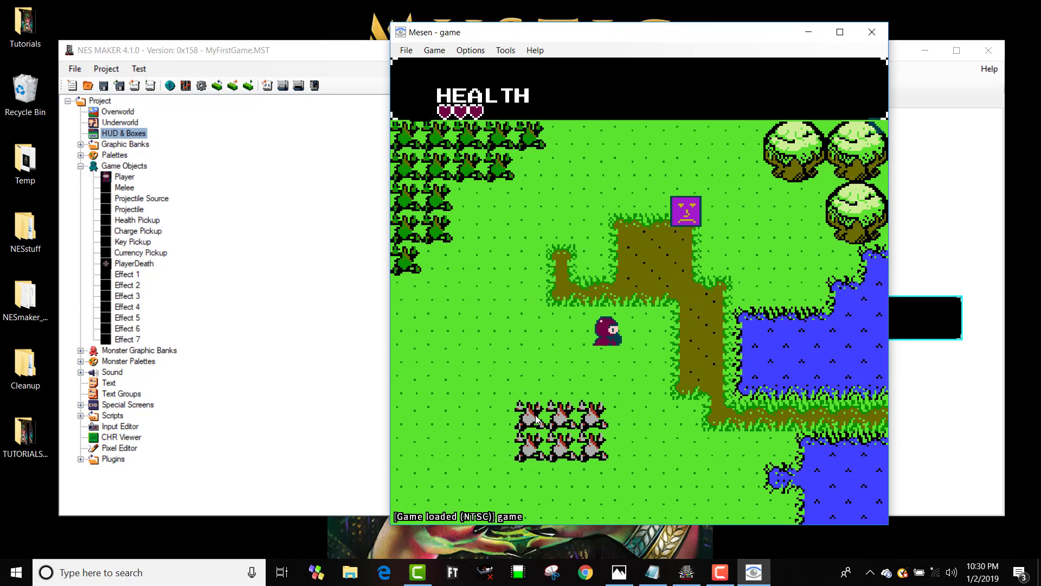
key("Up")
key("Left")
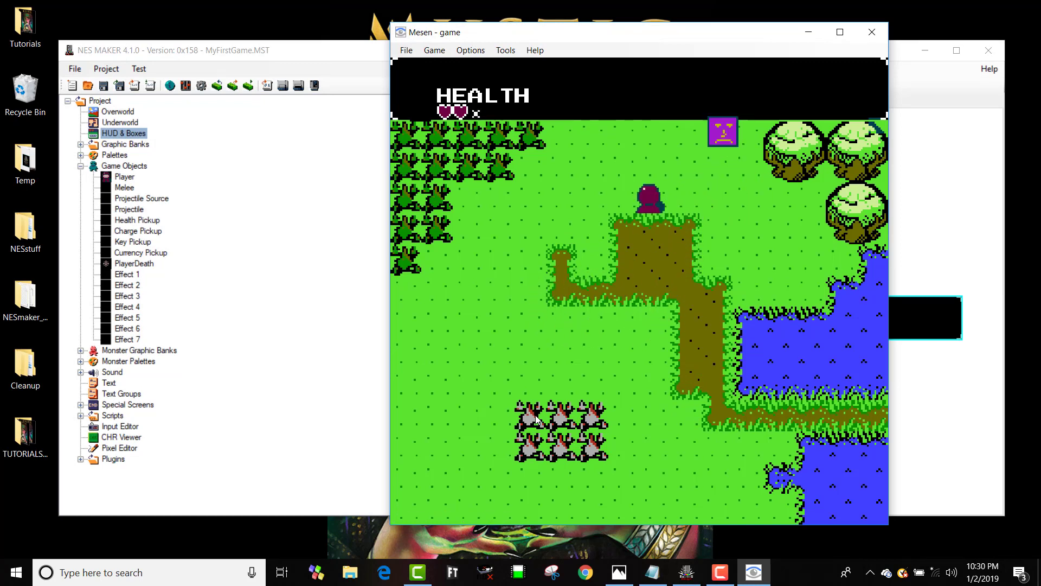
key("Right")
key("Up")
key("Left")
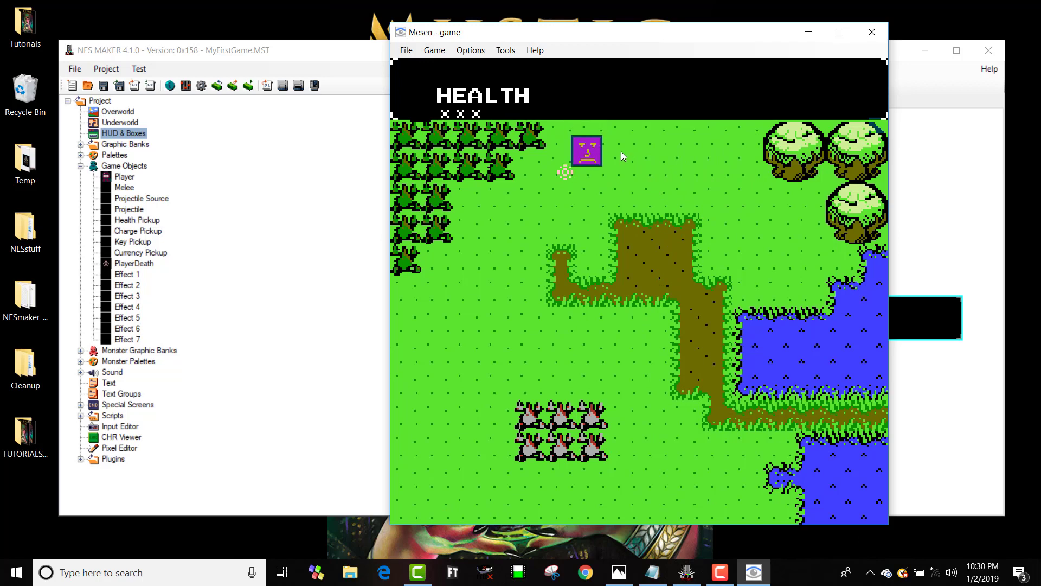
left_click(881, 37)
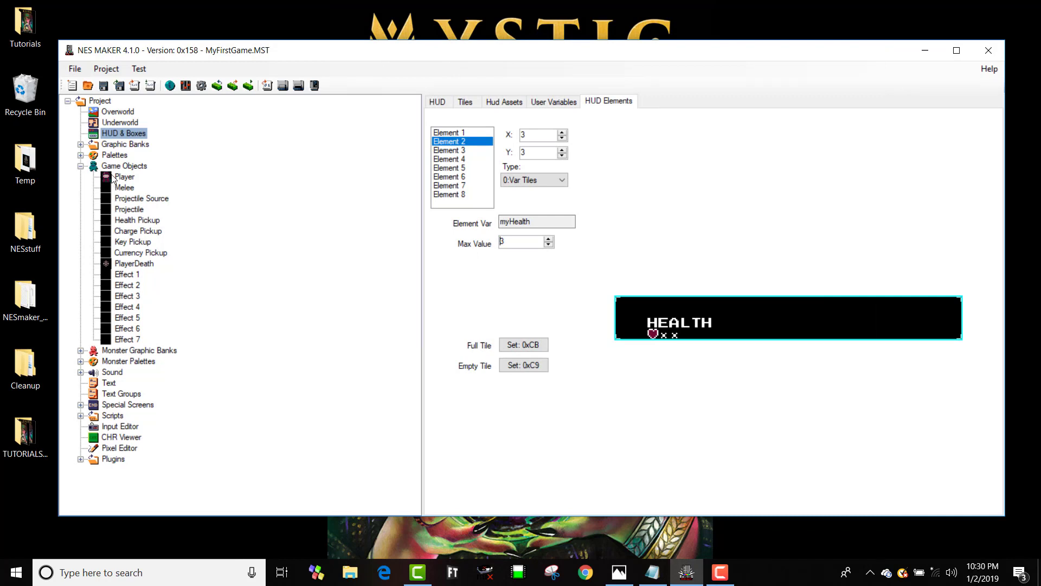
In PlayerDeath's Object Details Actions tab, set End Animation to Restart Game.
left_click(129, 265)
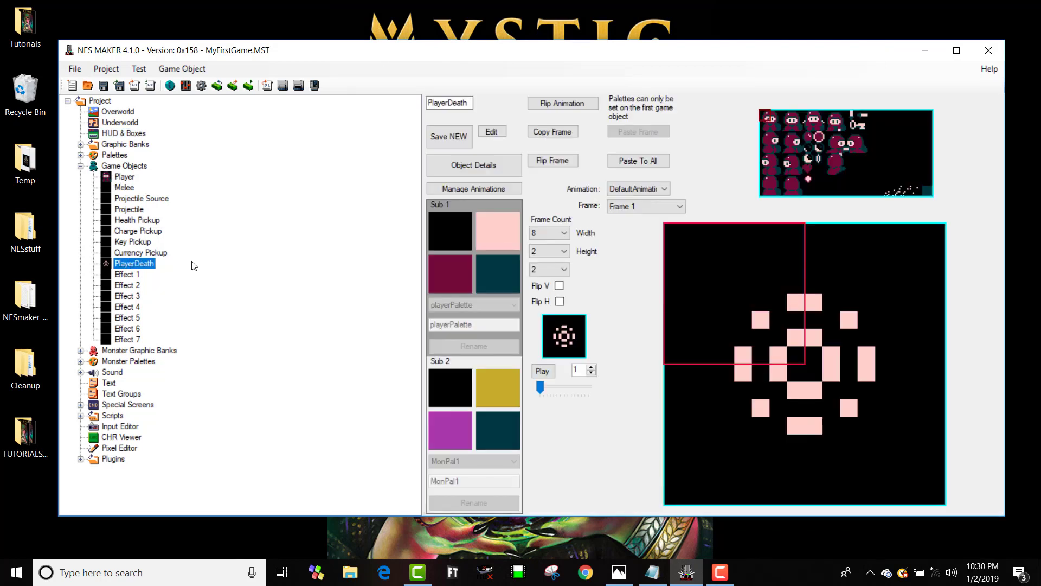
left_click(495, 170)
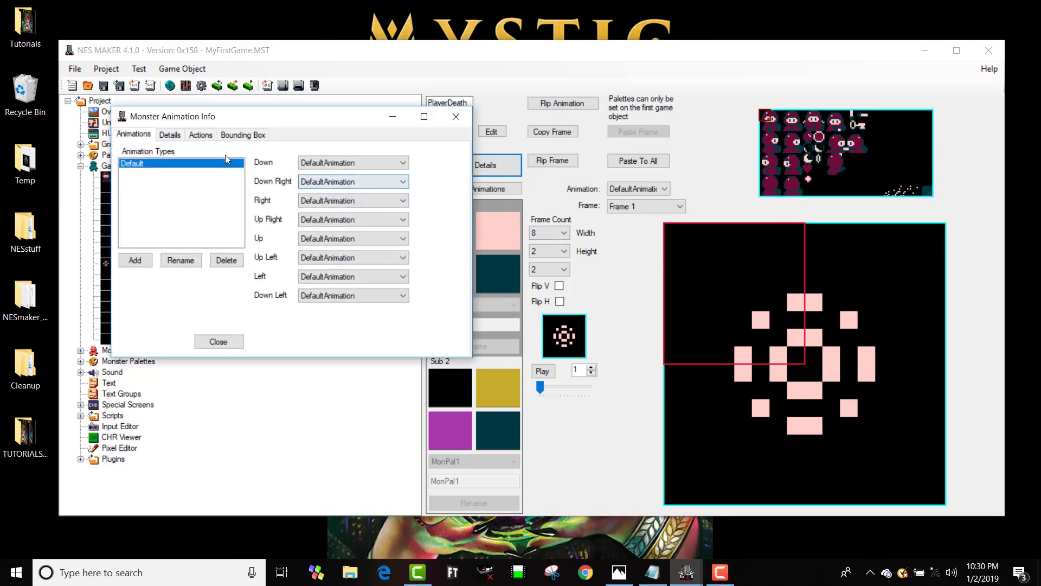
left_click(201, 134)
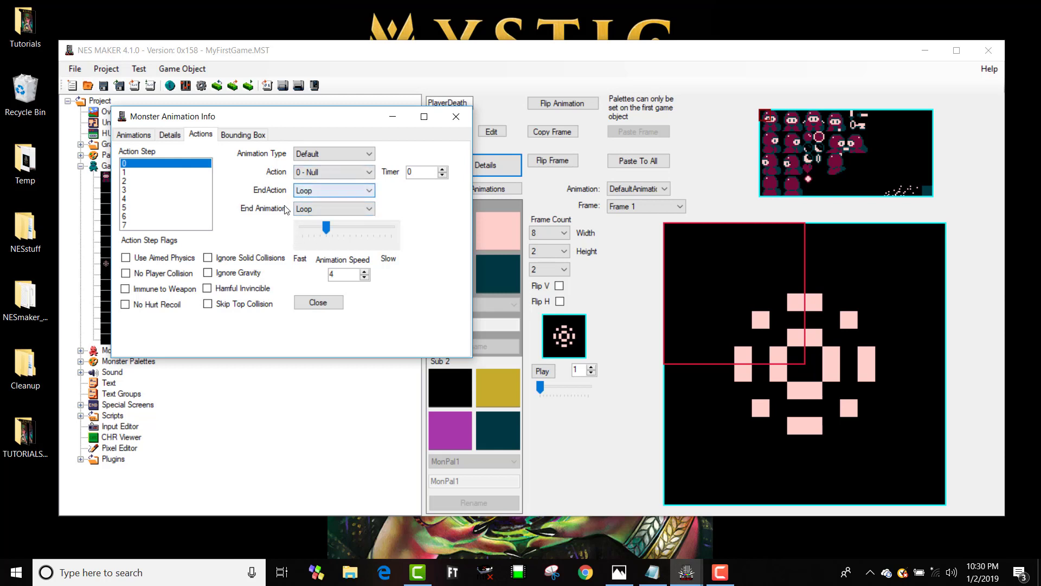
left_click(302, 208)
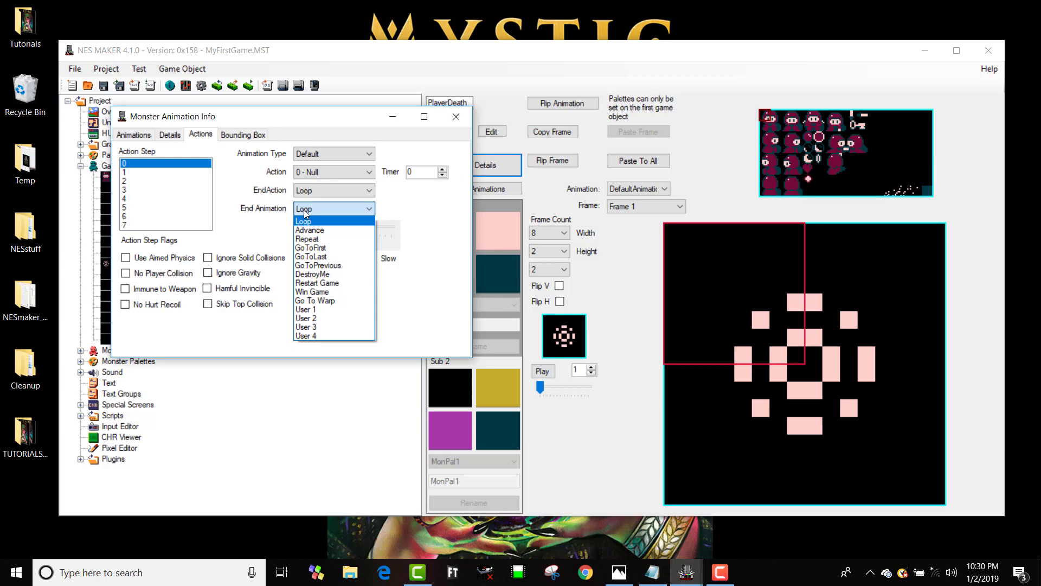
left_click(325, 283)
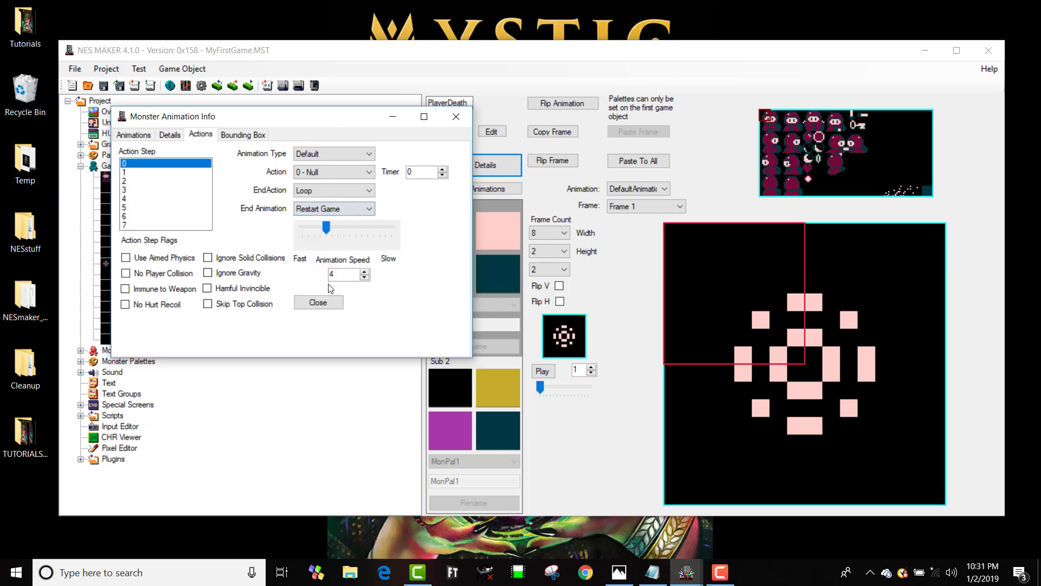
Close the dialog, then play the rebuilt game until all three hearts become x marks, then close Mesen.
left_click(457, 116)
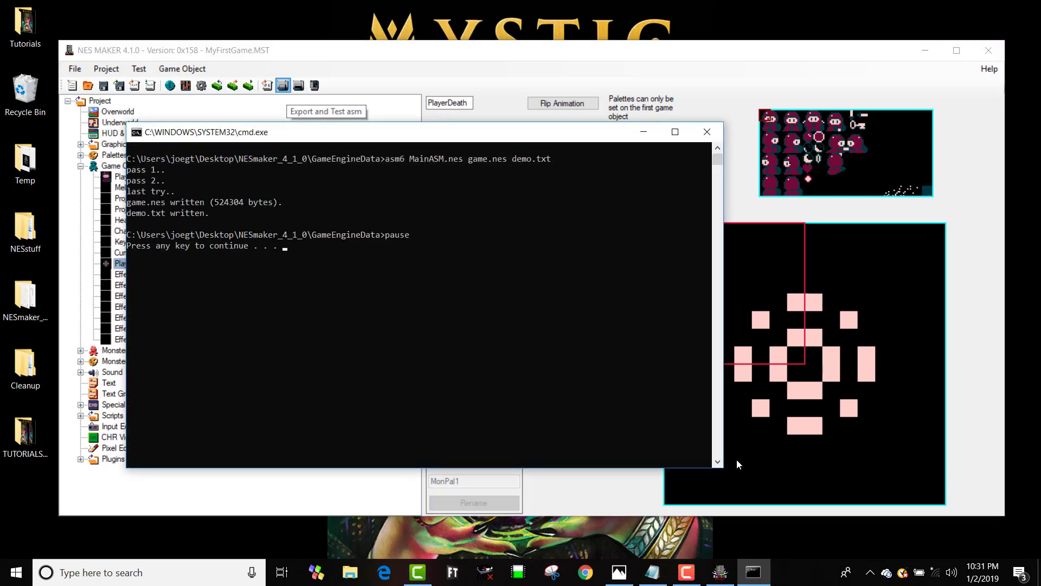
key("Return")
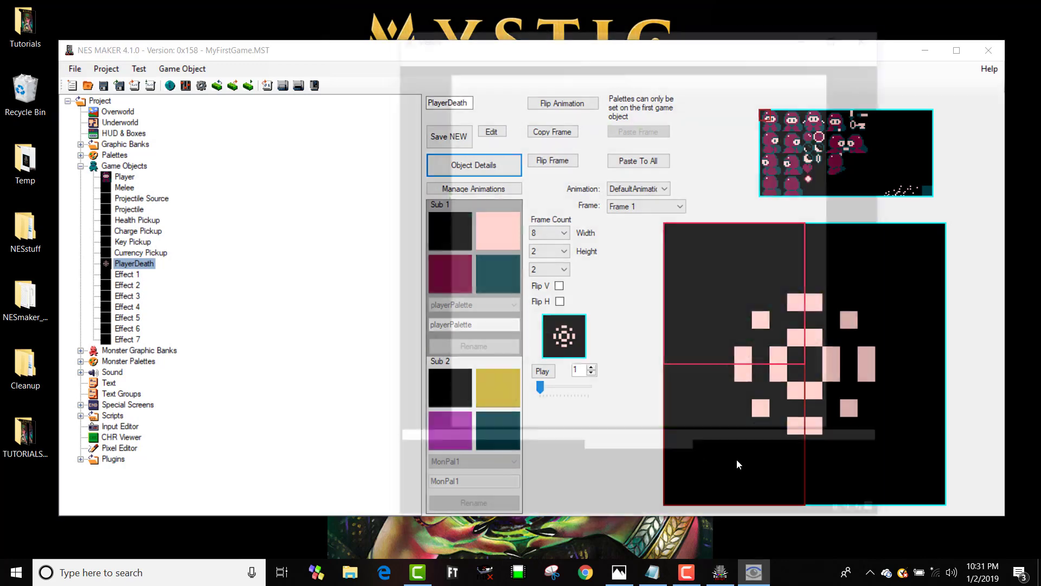
key("Down")
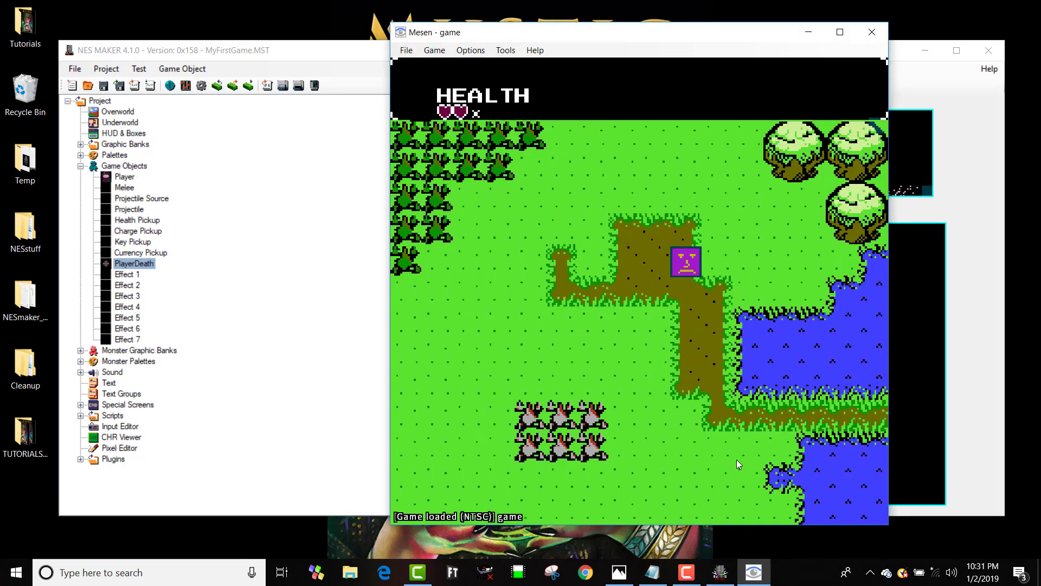
key("Up")
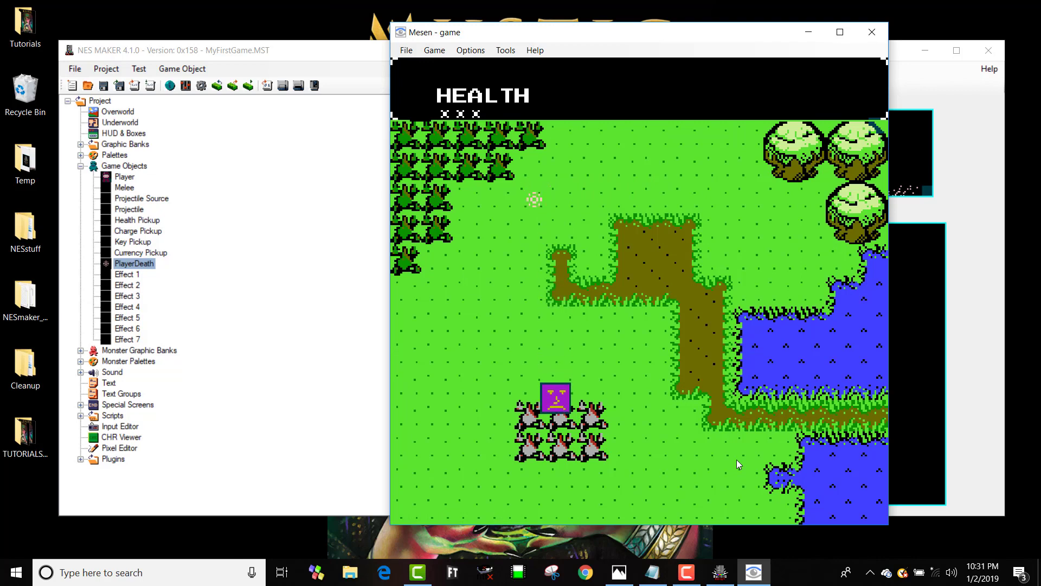
left_click(874, 30)
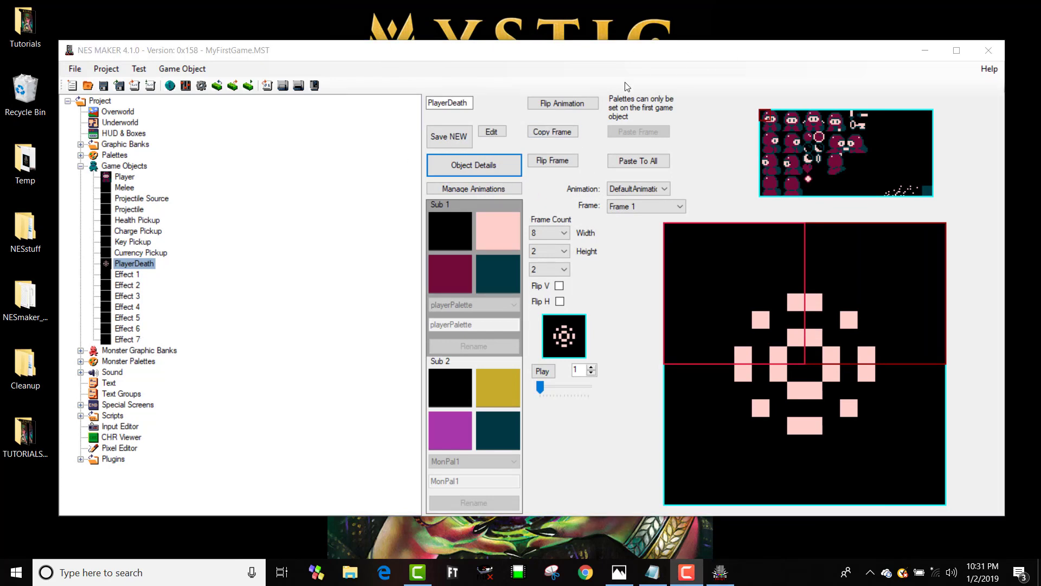
Set PlayerDeath's End Animation action to Restart Game and close the details.
left_click(497, 164)
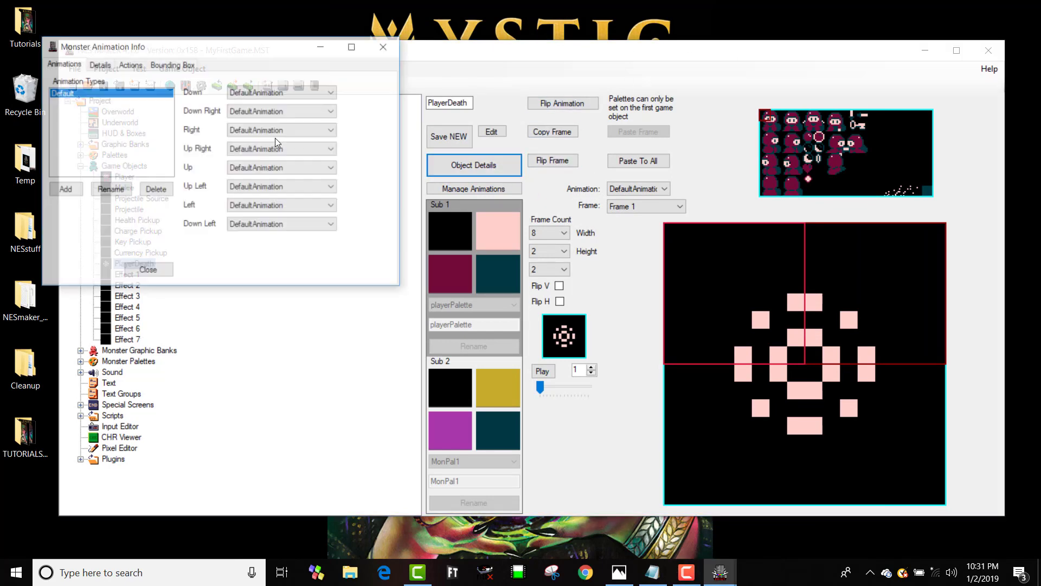
left_click(129, 64)
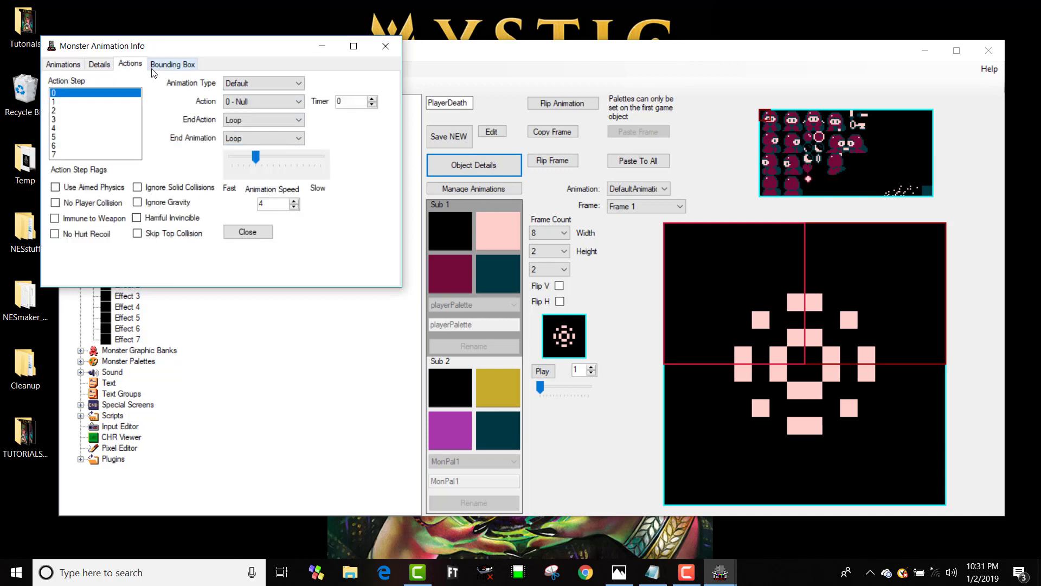
left_click(240, 140)
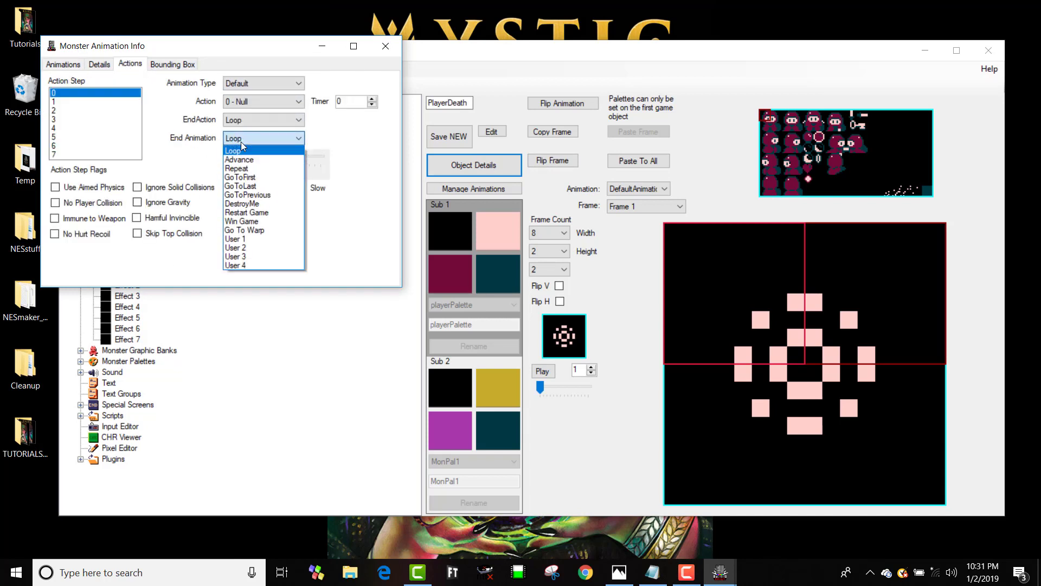
left_click(248, 212)
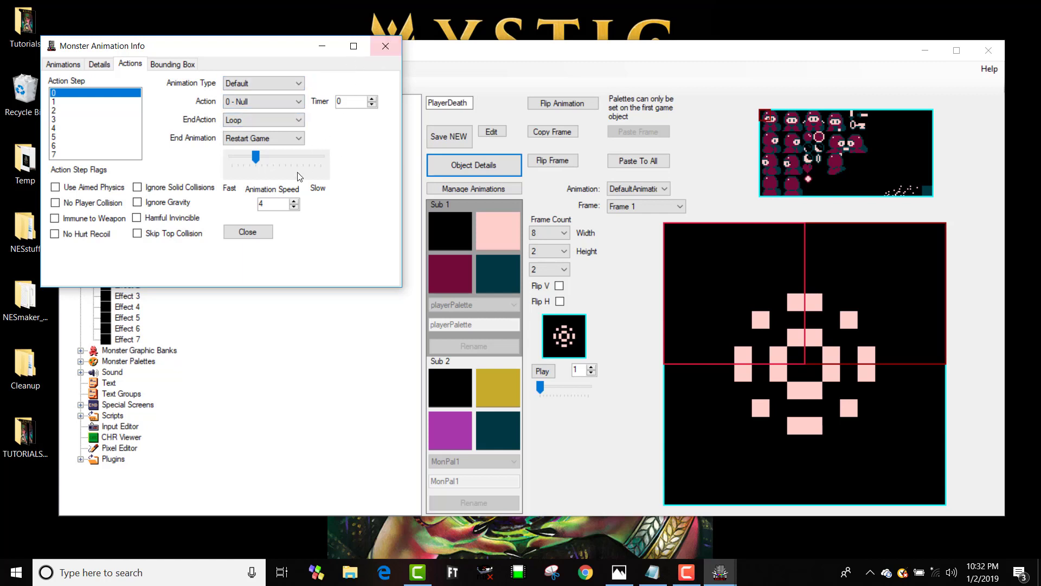
left_click(252, 138)
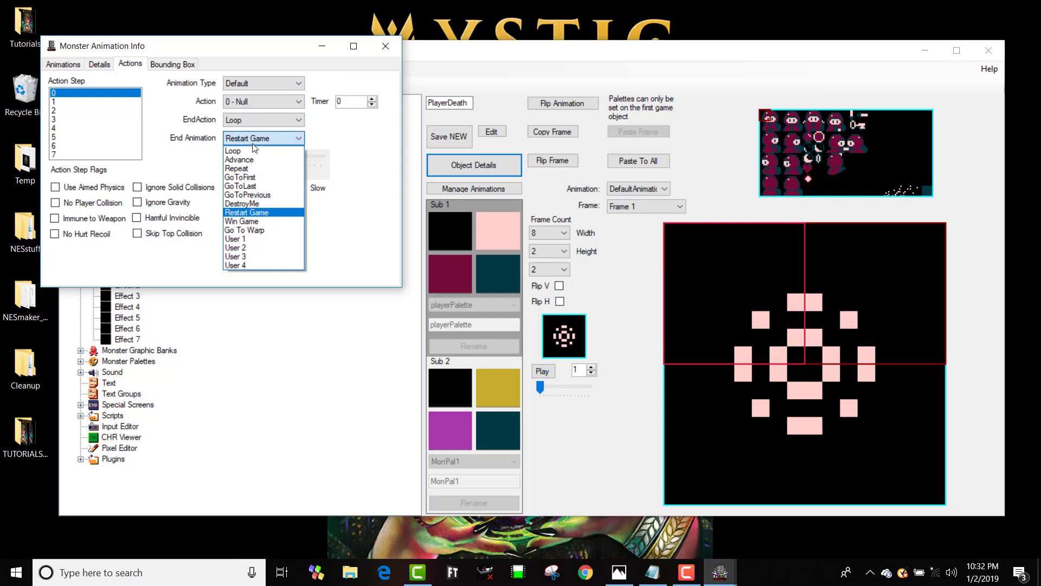
left_click(255, 200)
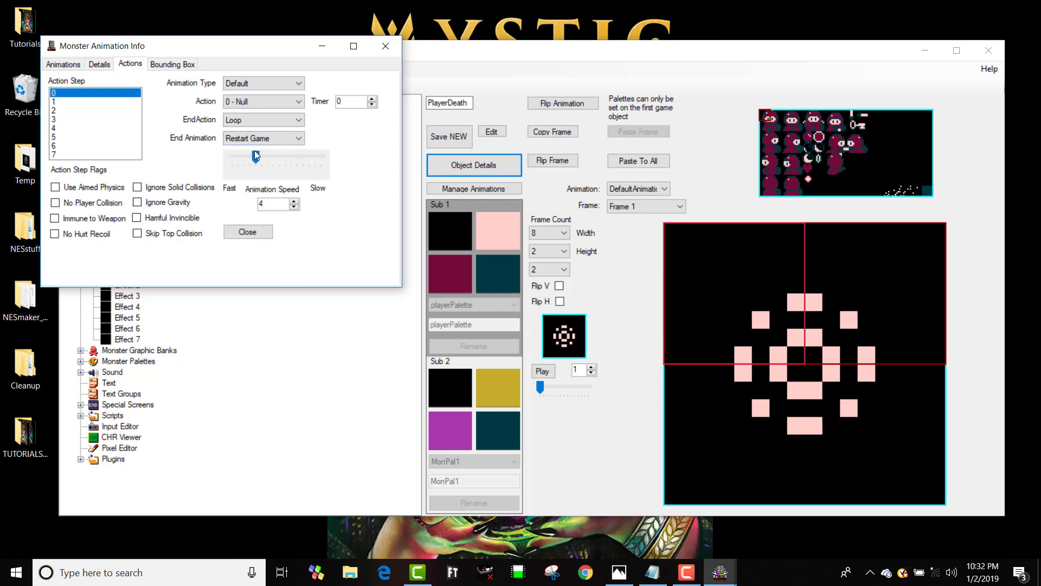
left_click(173, 64)
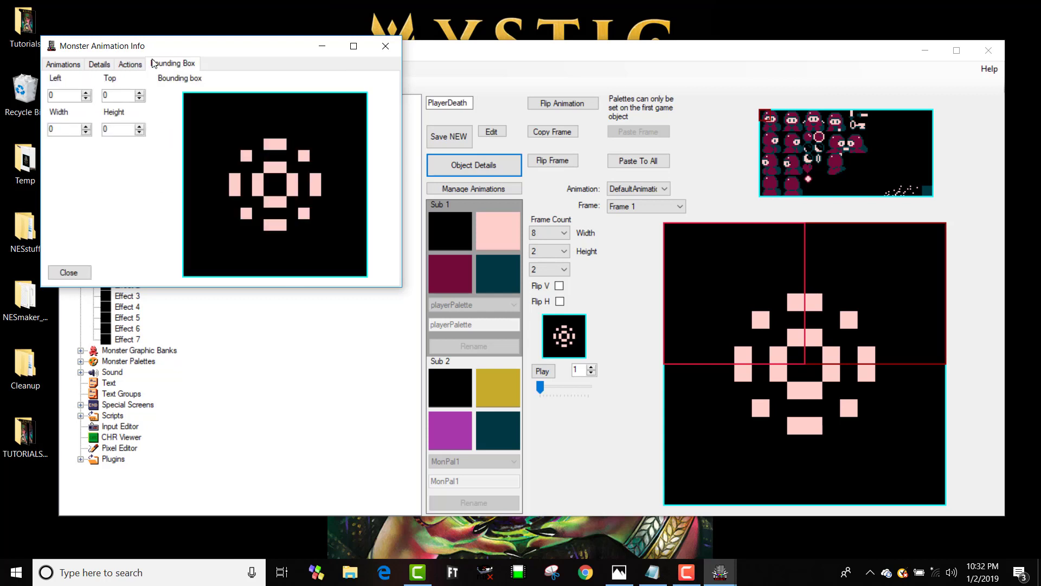
left_click(130, 64)
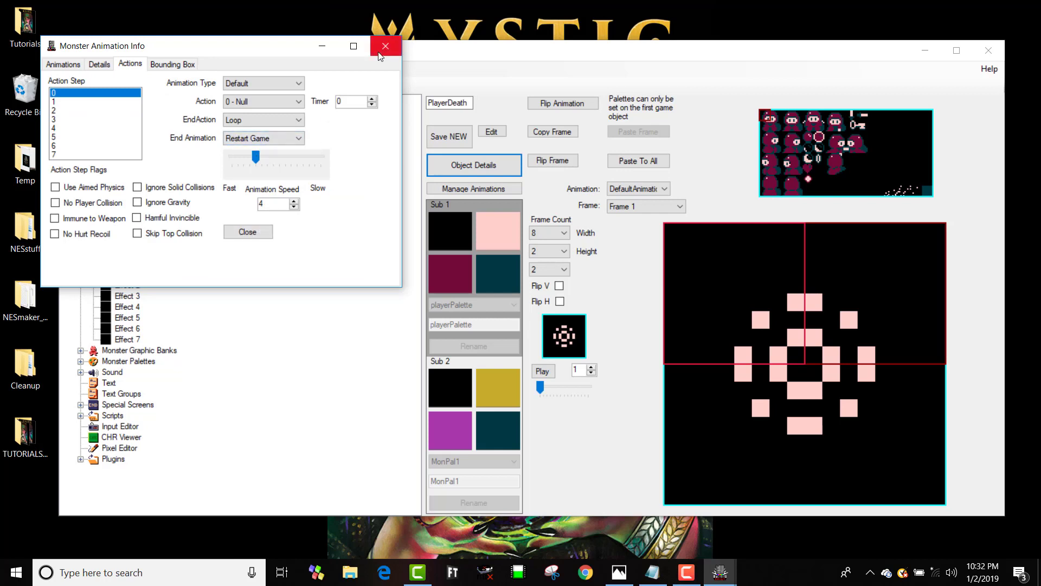
left_click(247, 231)
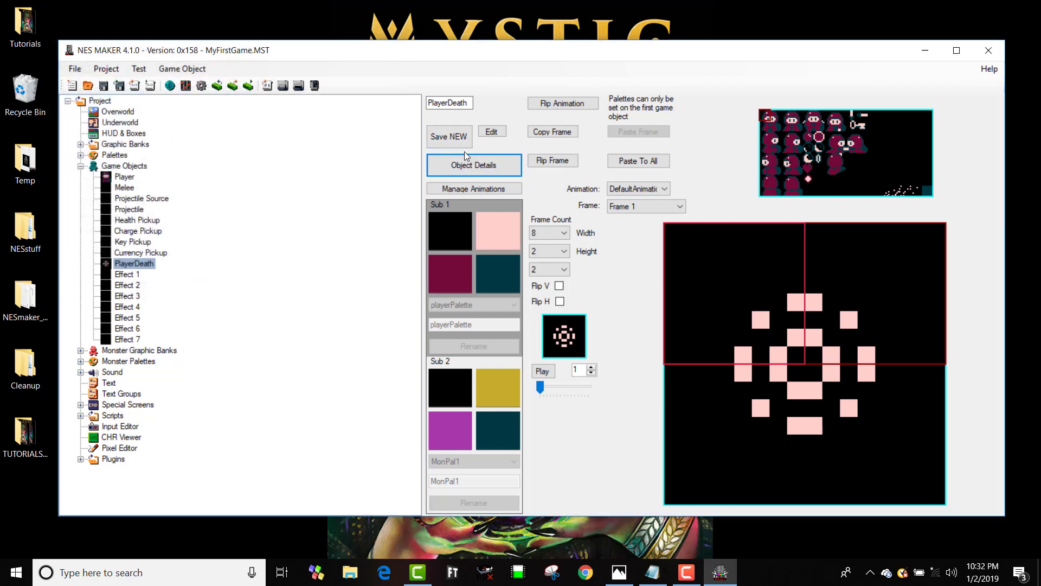
Reopen the details to verify Restart Game, then browse the death animation's frames.
left_click(454, 167)
left_click(148, 82)
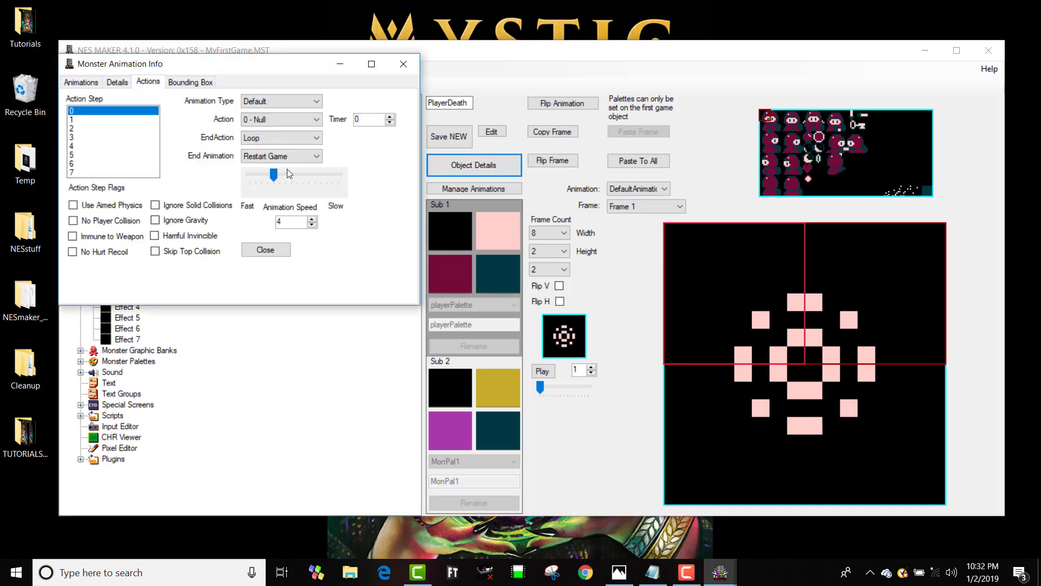
left_click(402, 64)
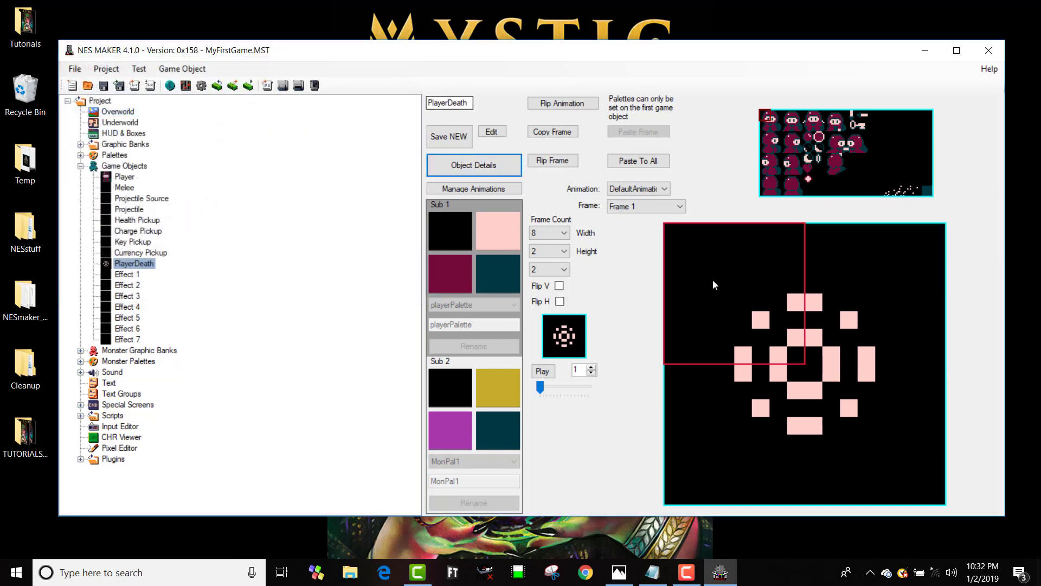
left_click(625, 207)
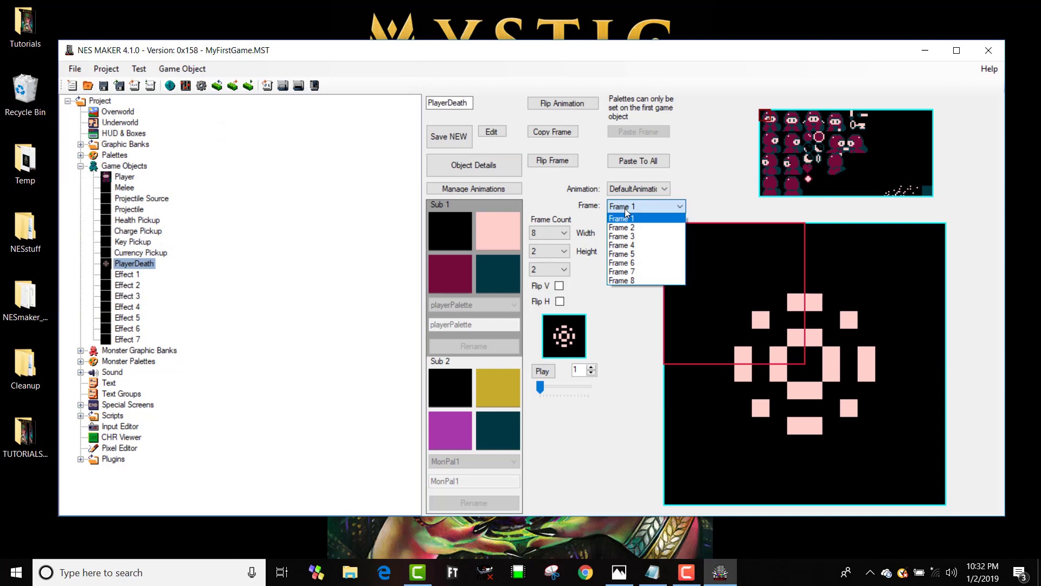
left_click(632, 279)
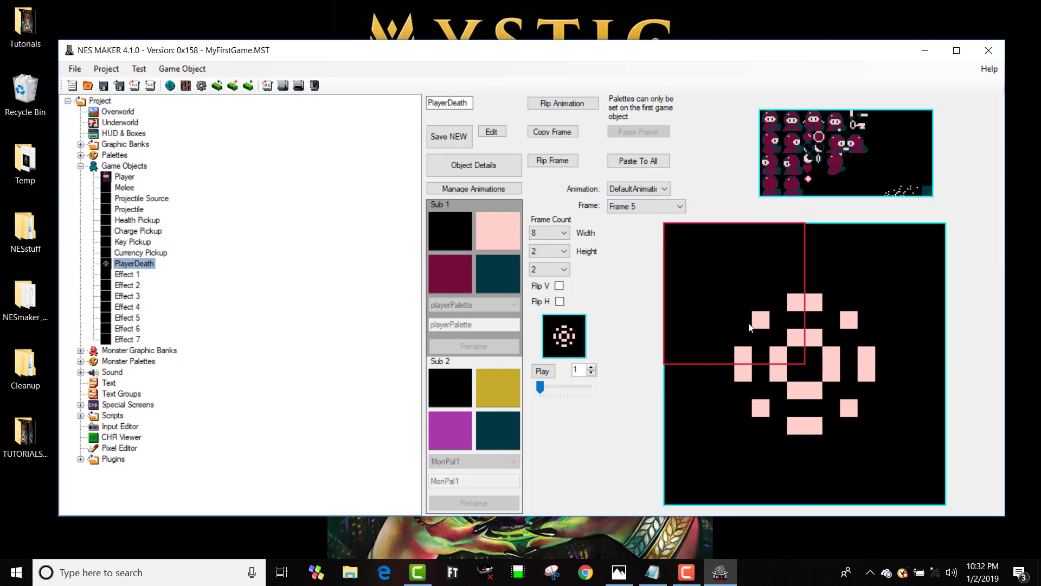
left_click(282, 85)
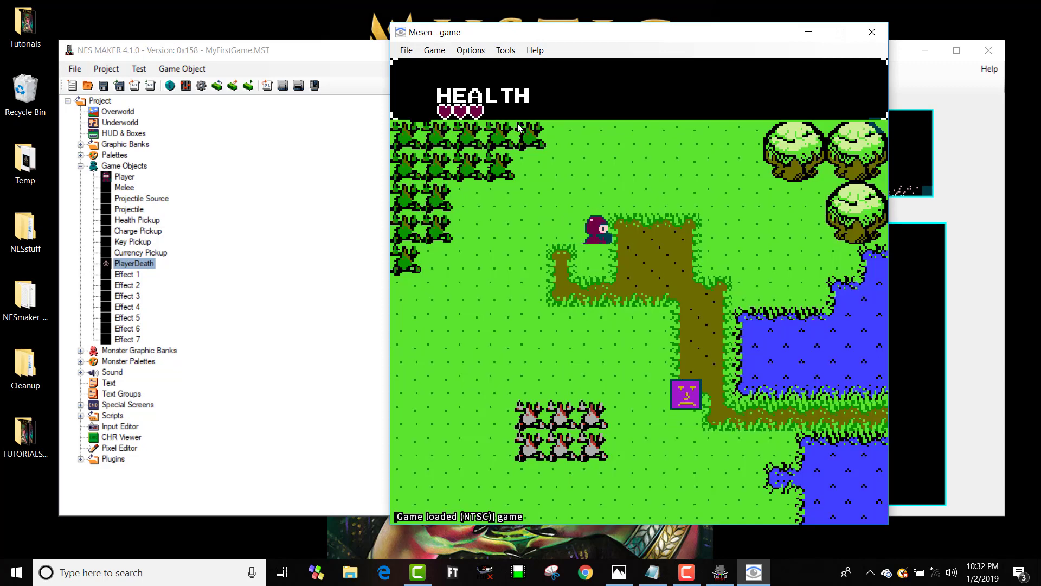
key("Up")
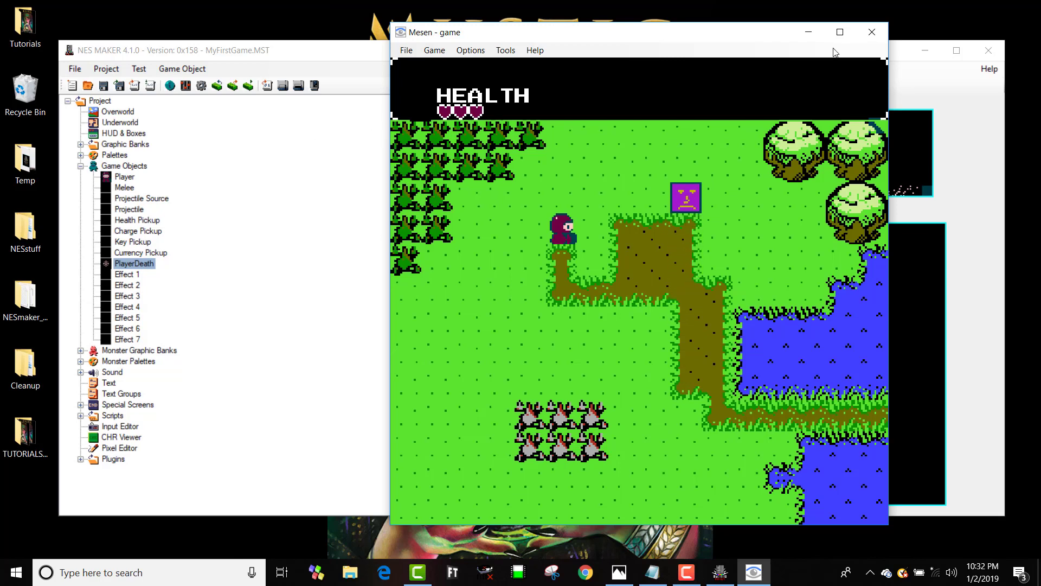
left_click(870, 32)
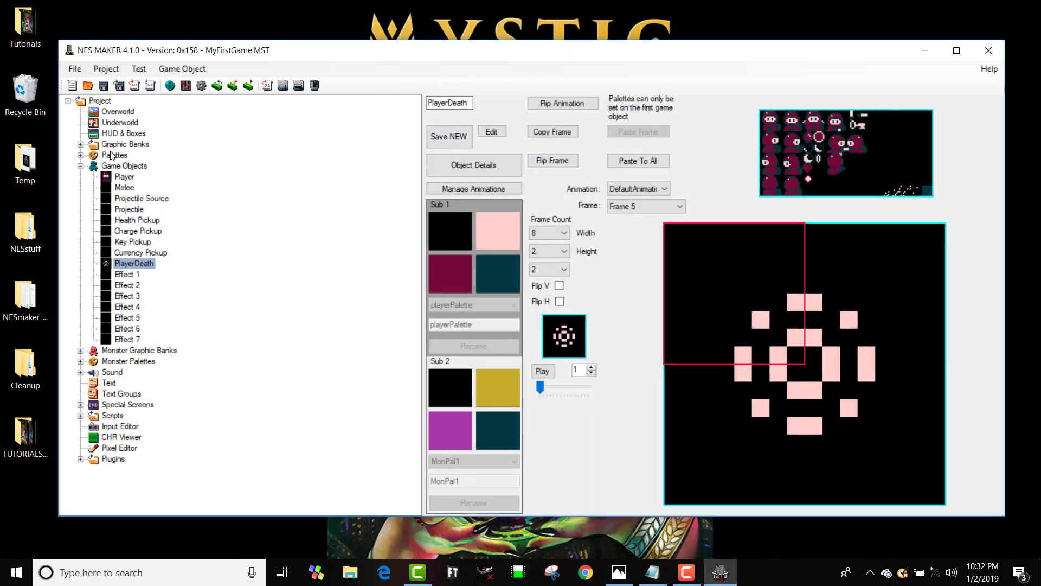
Create a new 9-tile-wide HUD asset named Arrows.
left_click(119, 135)
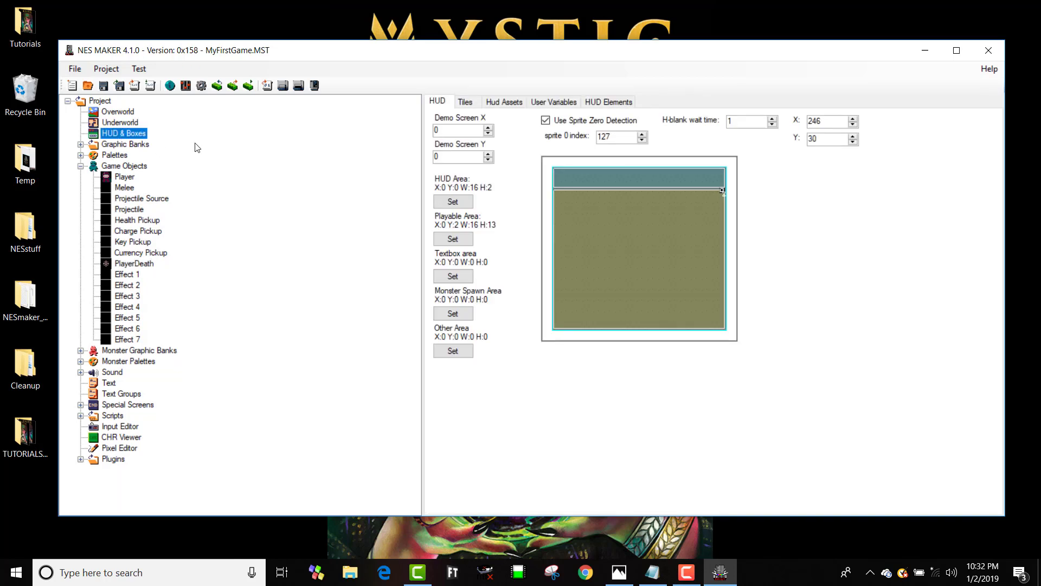
left_click(496, 102)
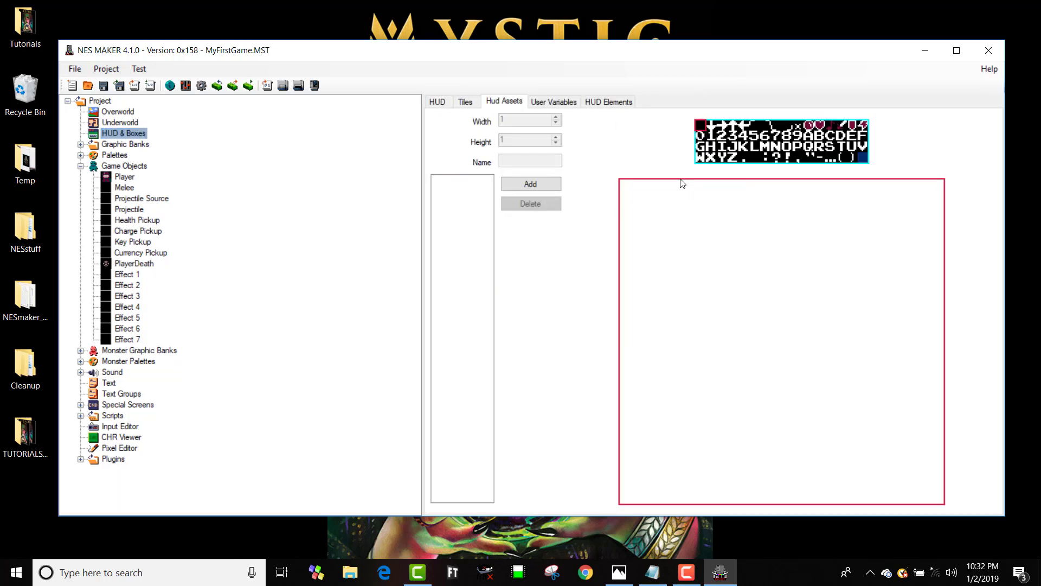
left_click(524, 184)
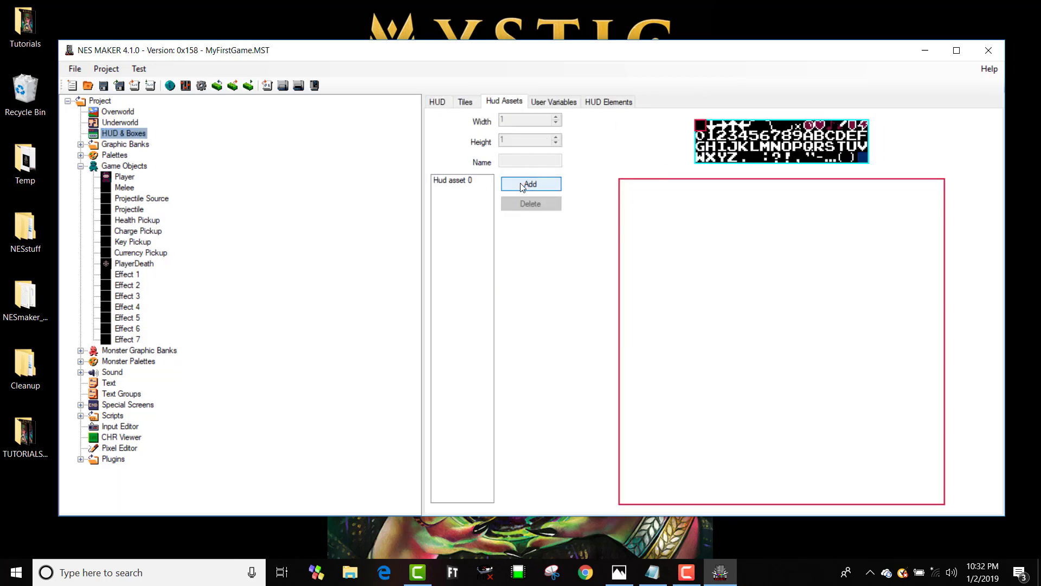
left_click(485, 182)
left_click_drag(540, 161, 411, 143)
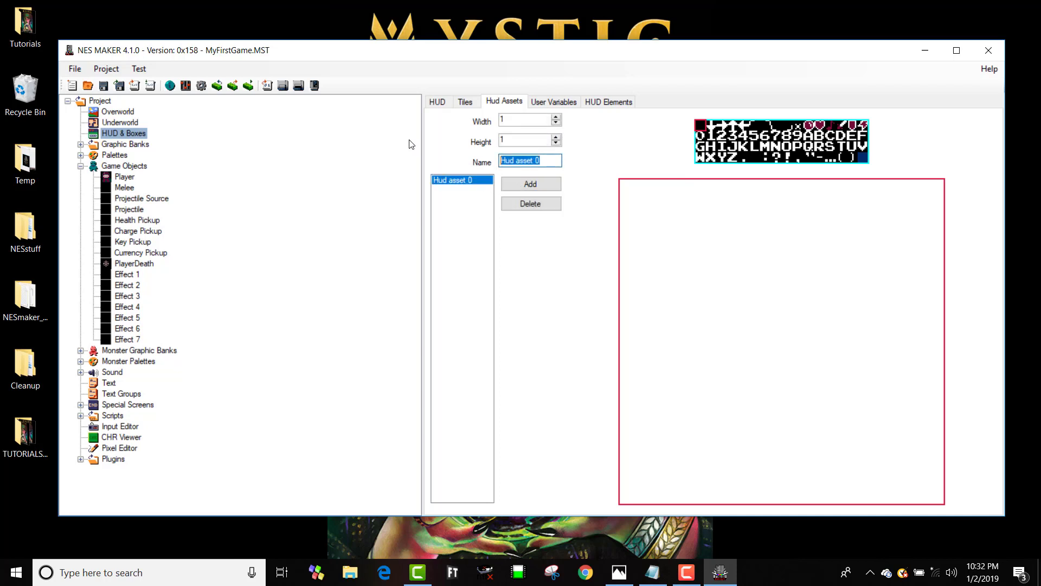
type("Arrows")
left_click(556, 117)
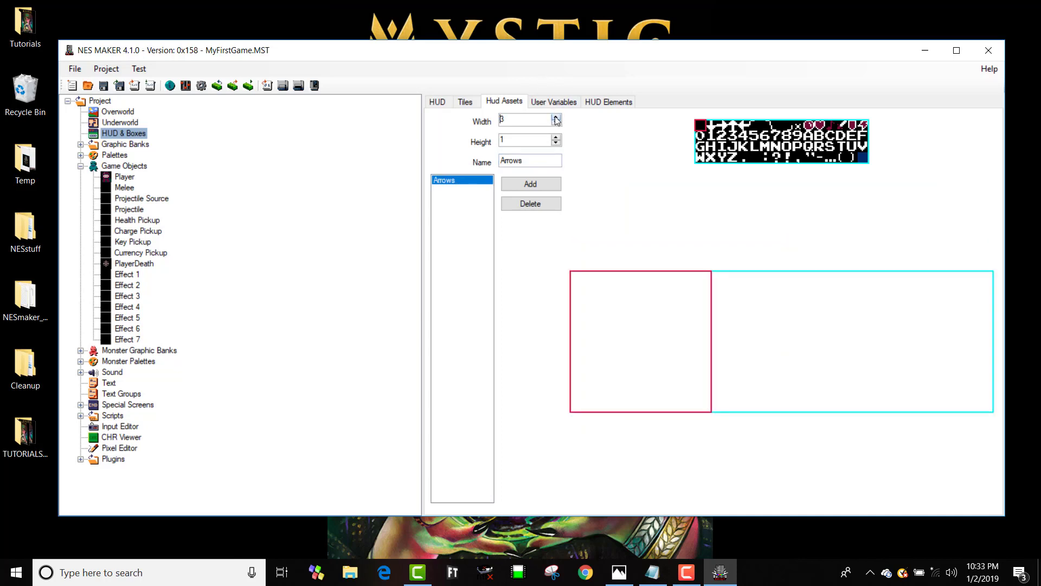
Fill the Arrows cells with up, up, down, down, left, right, B, A and a maroon icon.
left_click(733, 126)
left_click(606, 342)
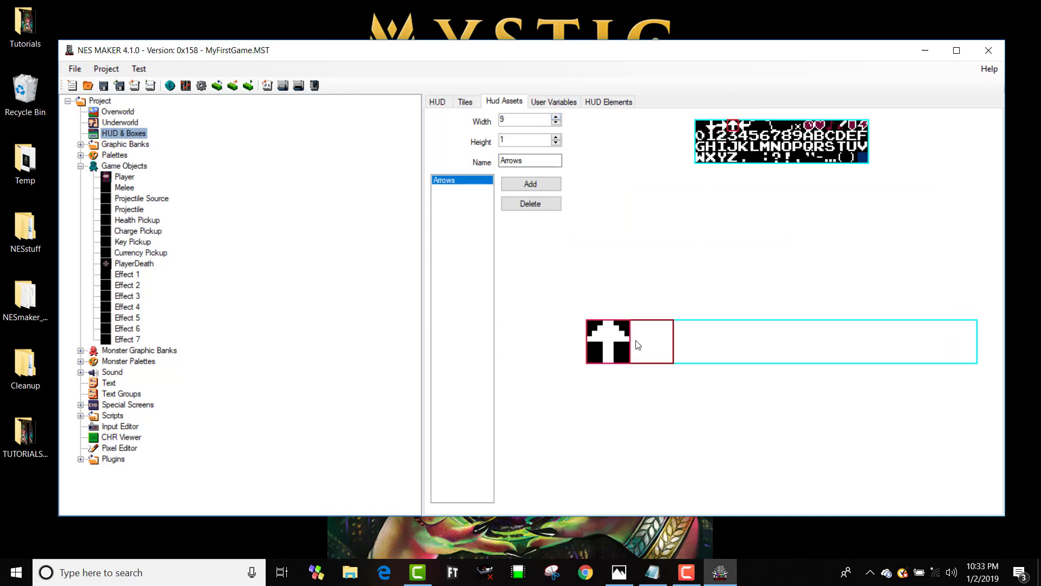
left_click(733, 126)
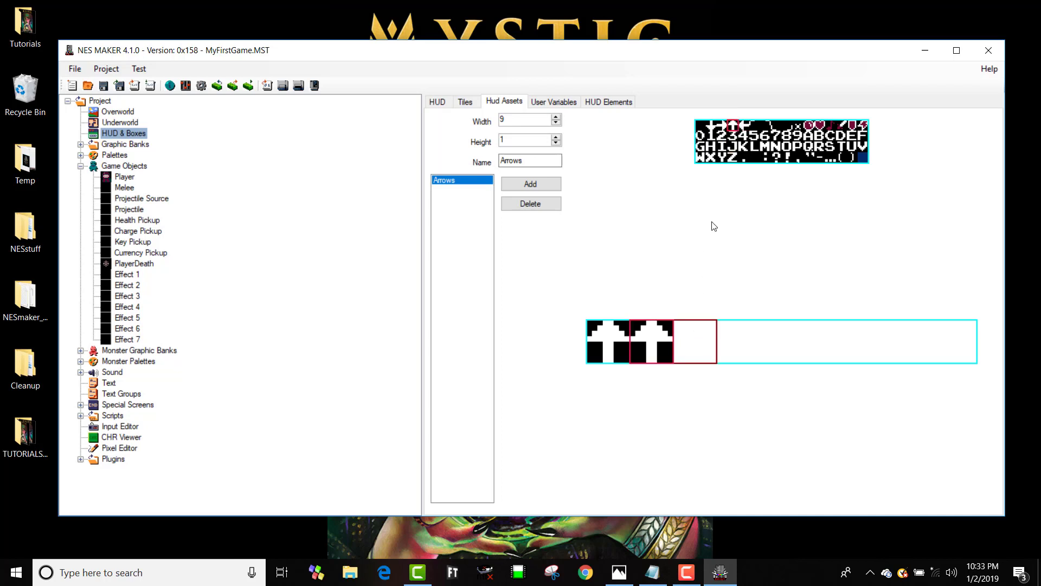
left_click(711, 126)
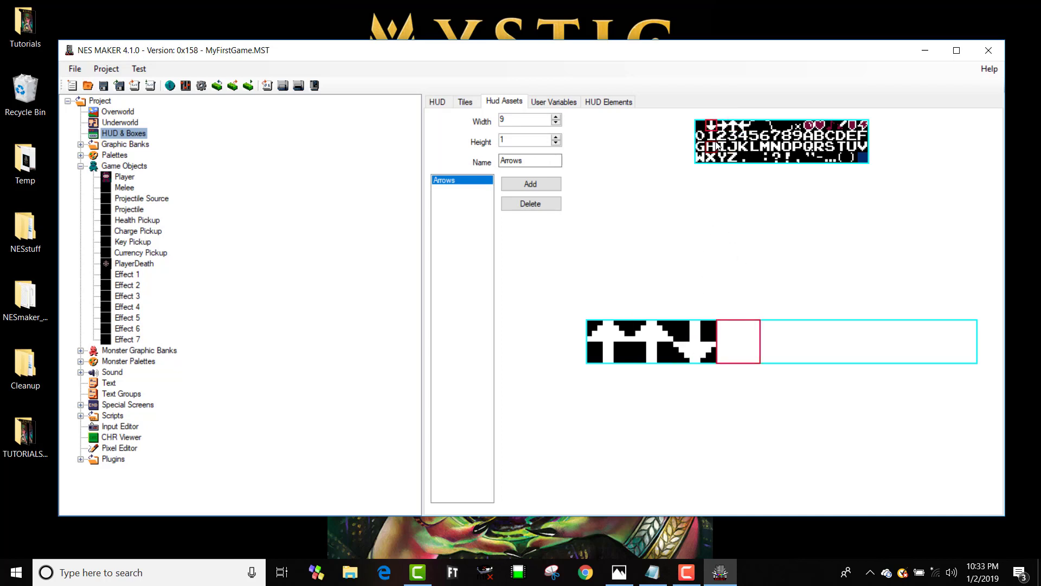
left_click(711, 126)
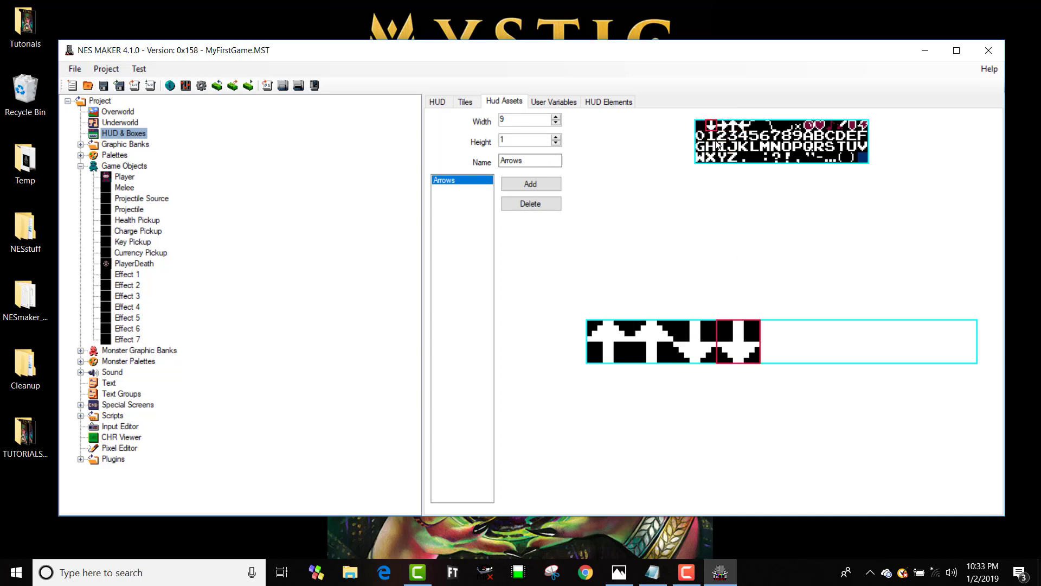
left_click(745, 126)
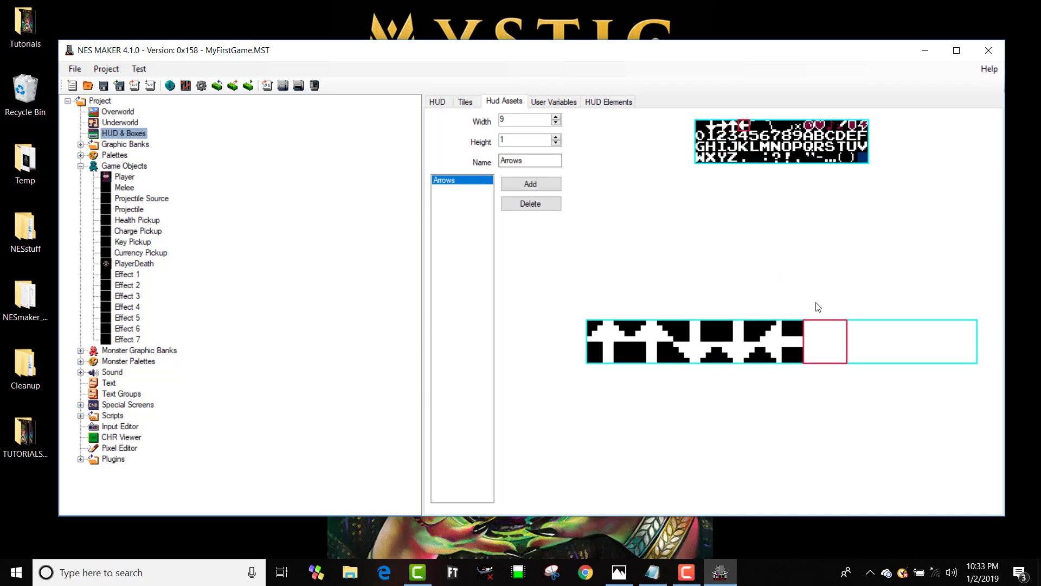
left_click(722, 126)
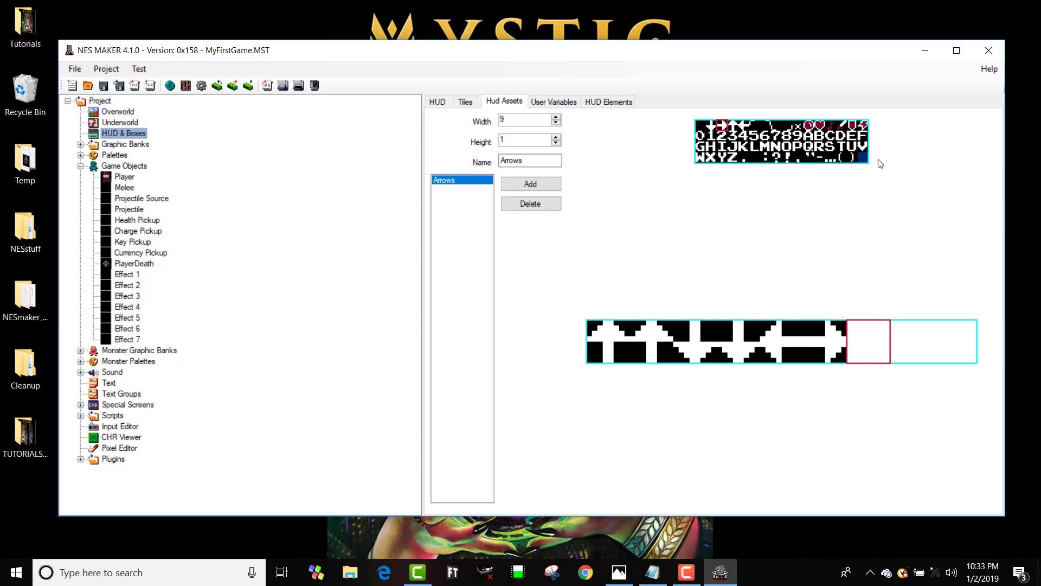
left_click(820, 137)
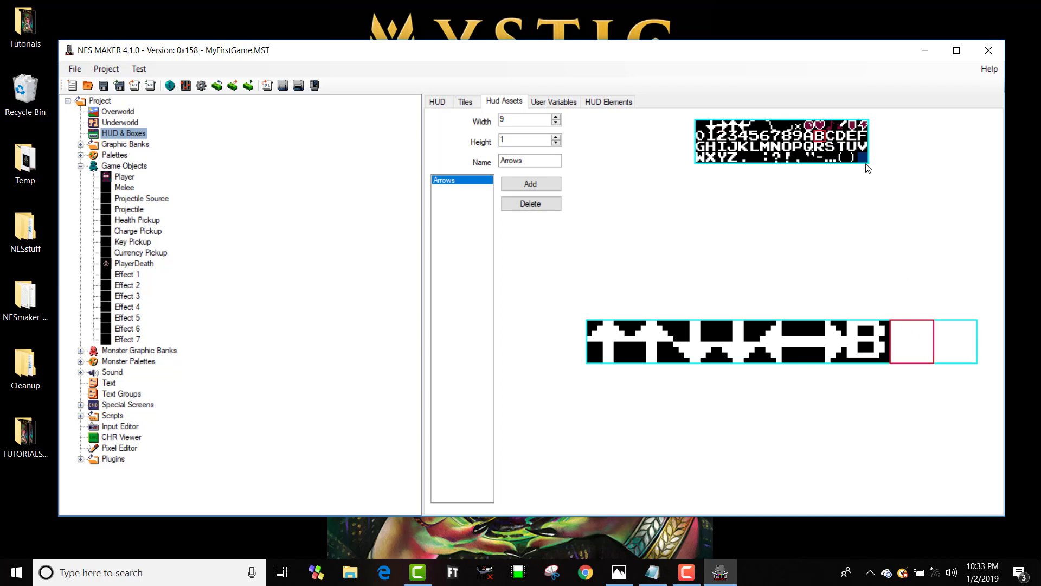
left_click(808, 136)
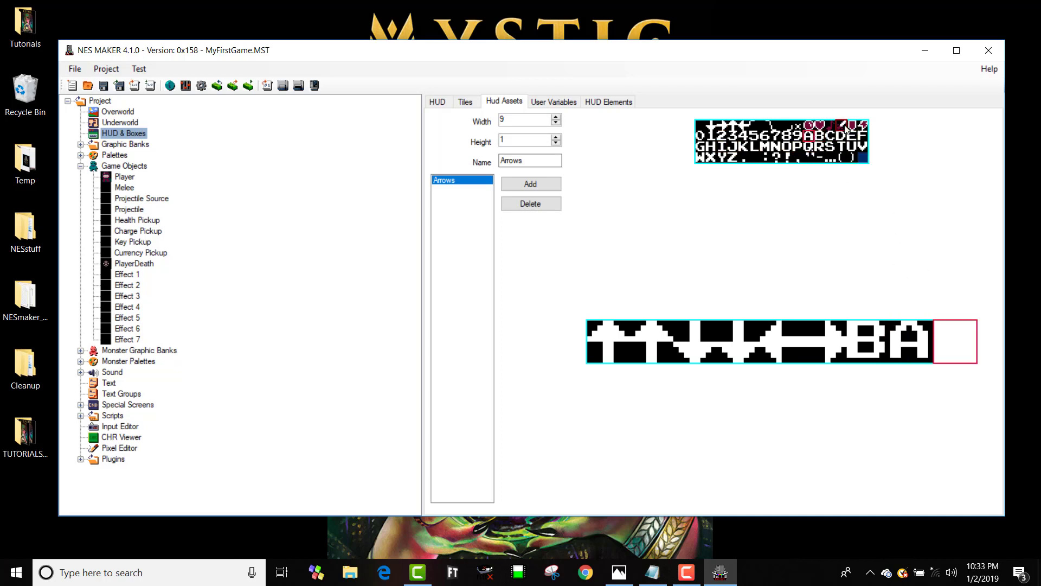
left_click(862, 125)
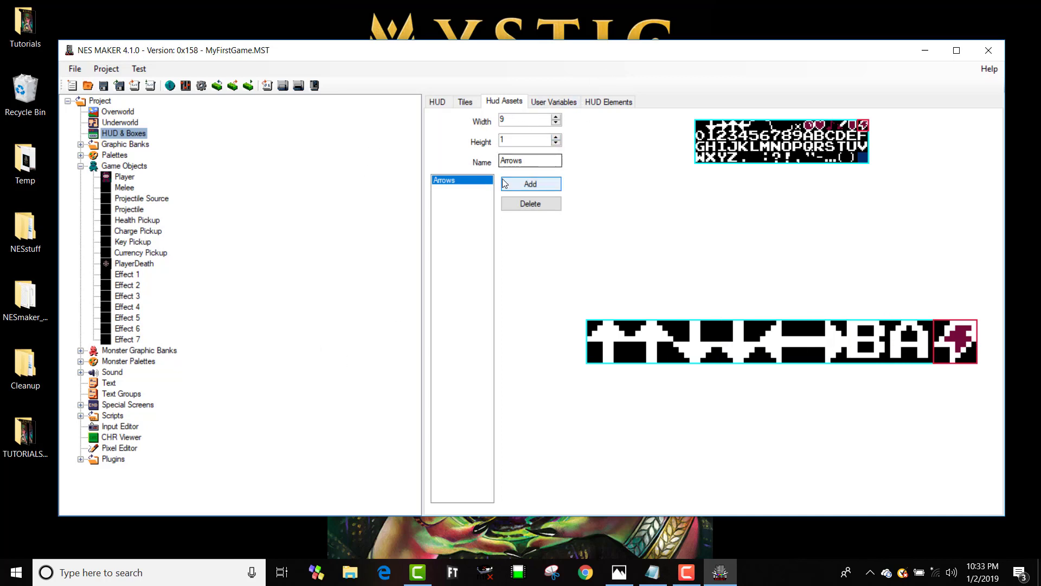
Set HUD Element 6 to type 1:Hud Asset using the Arrows asset.
left_click(607, 106)
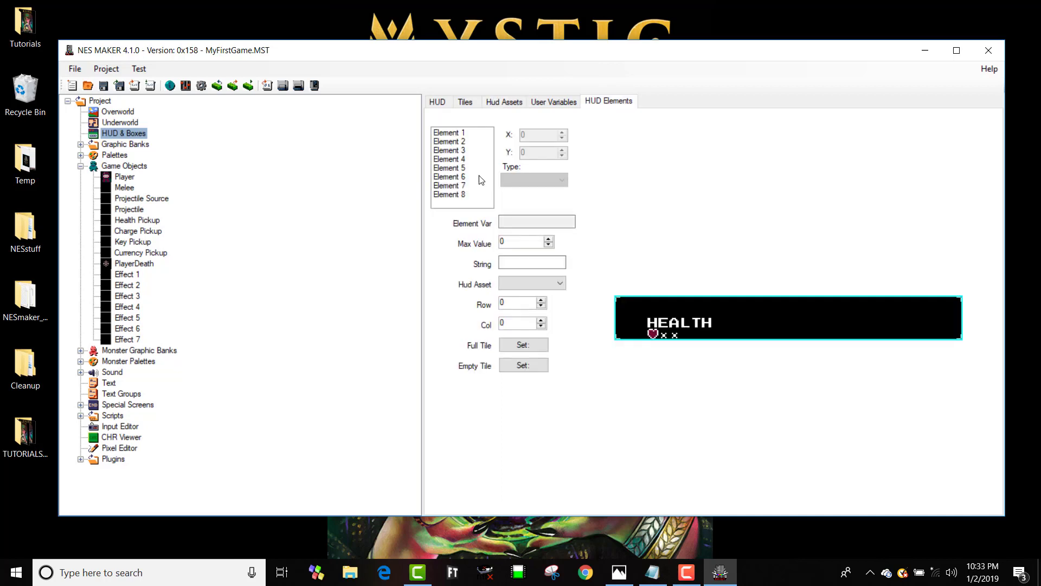
left_click(465, 176)
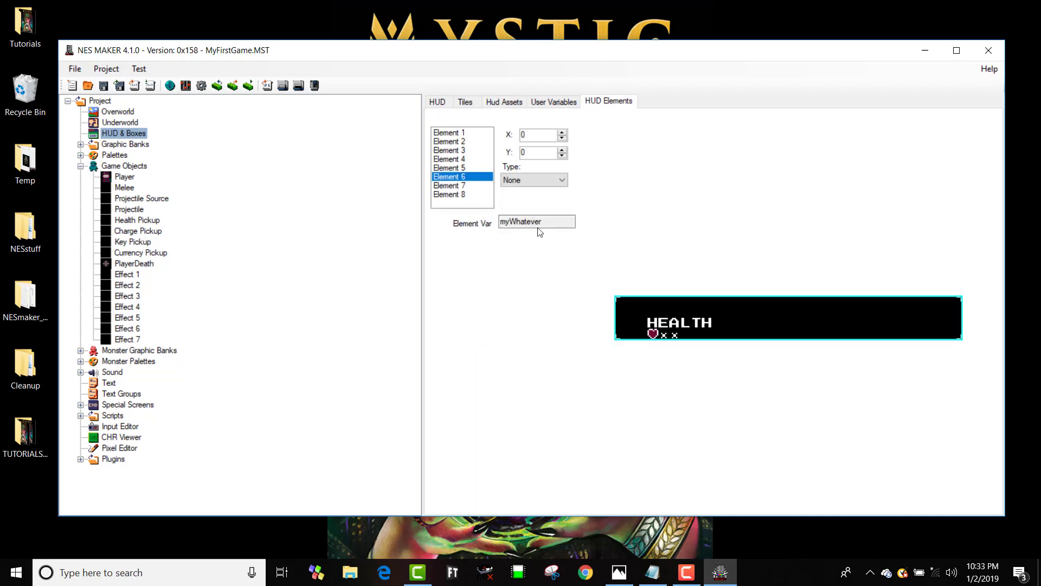
left_click(542, 182)
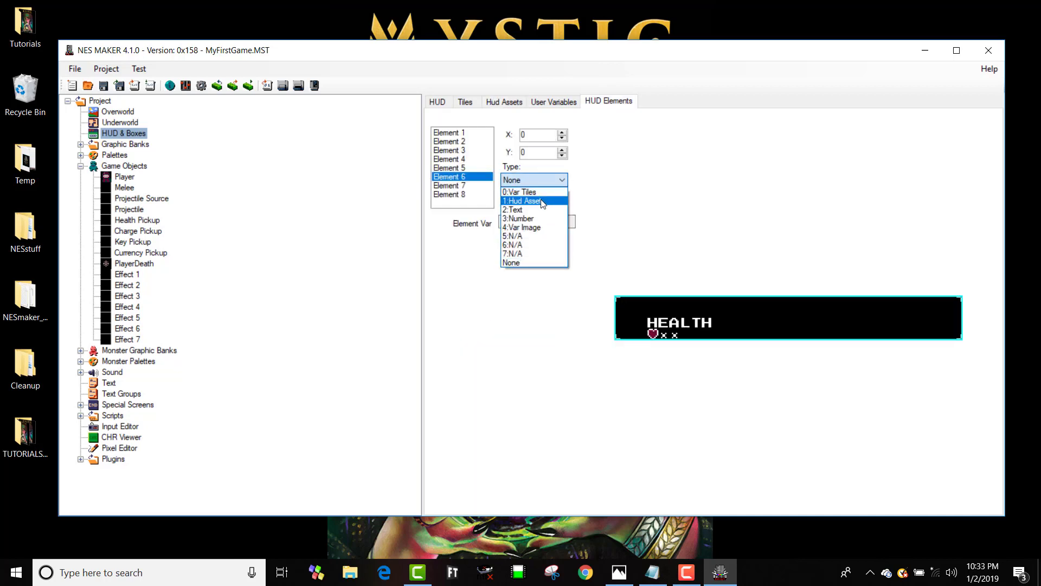
left_click(542, 201)
left_click(536, 286)
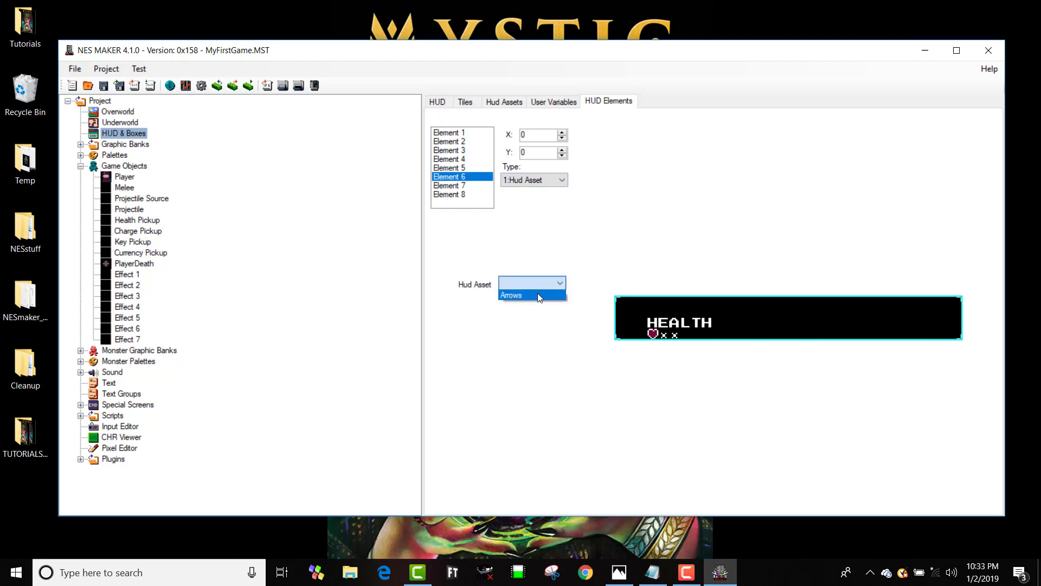
left_click(538, 294)
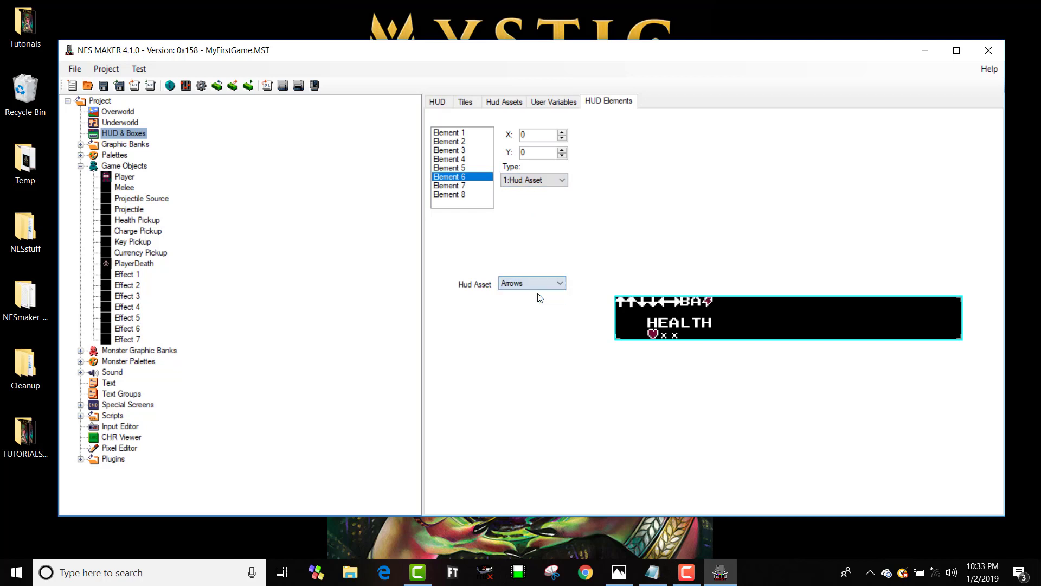
Position the Arrows element at X 12, Y 2 and build the game for testing.
double_click(564, 134)
left_click_drag(565, 134, 565, 135)
double_click(562, 151)
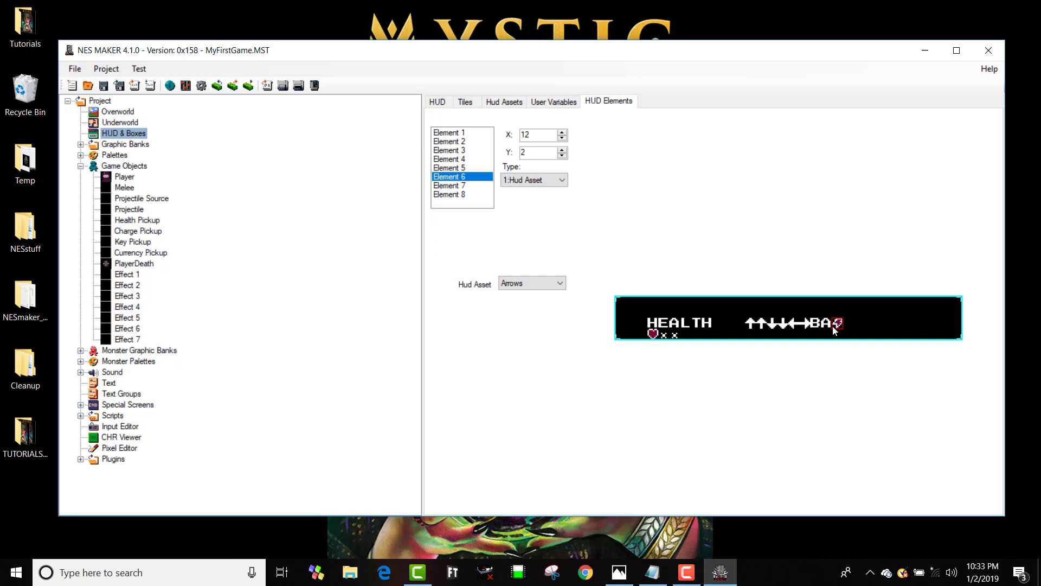
left_click(284, 87)
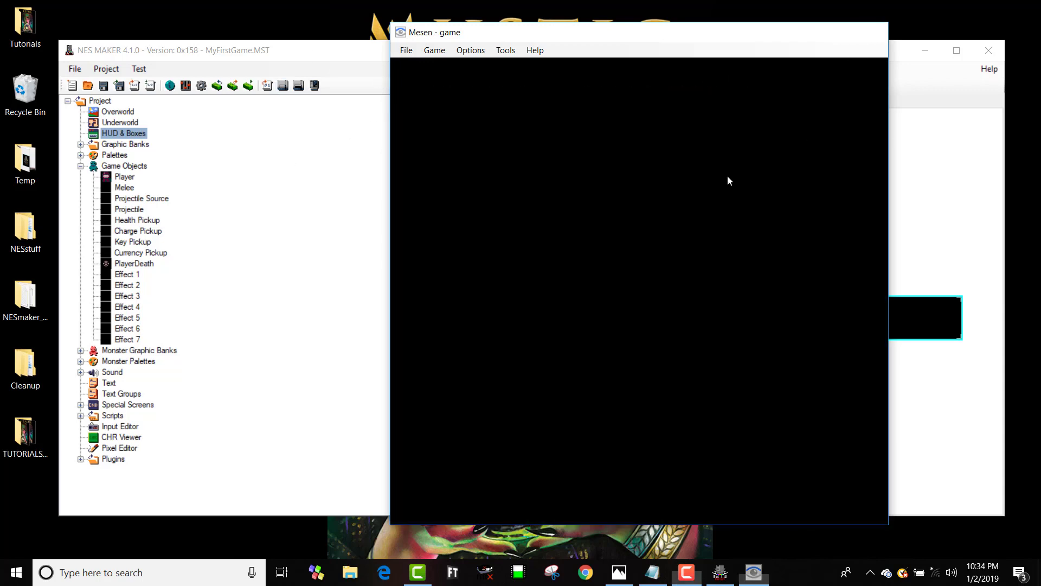
Close the Mesen emulator window with Alt+F4.
key("alt+F4")
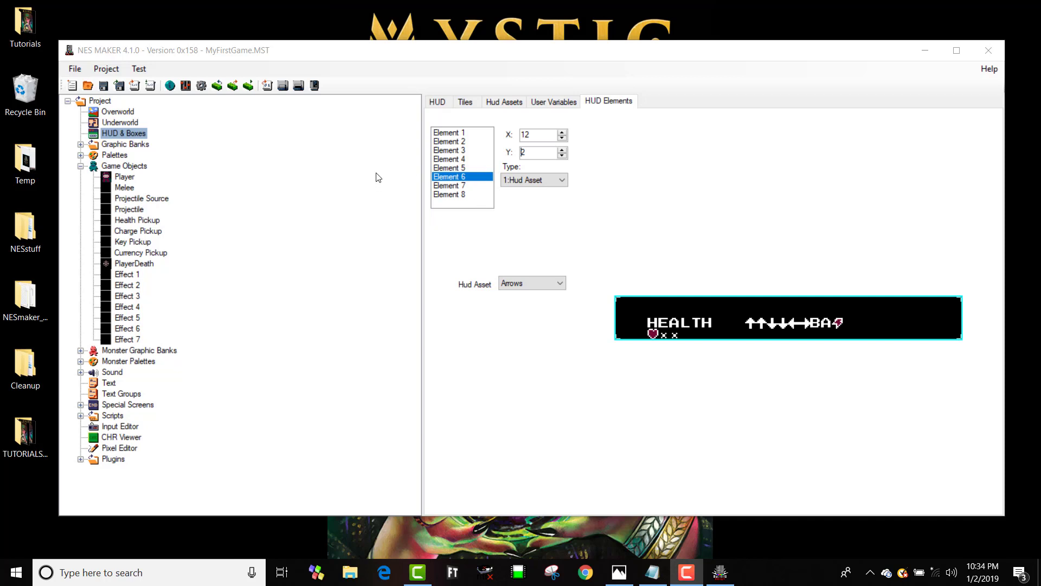
Open the player's starting Overworld screen and review its Screen Info settings.
left_click(130, 113)
double_click(561, 205)
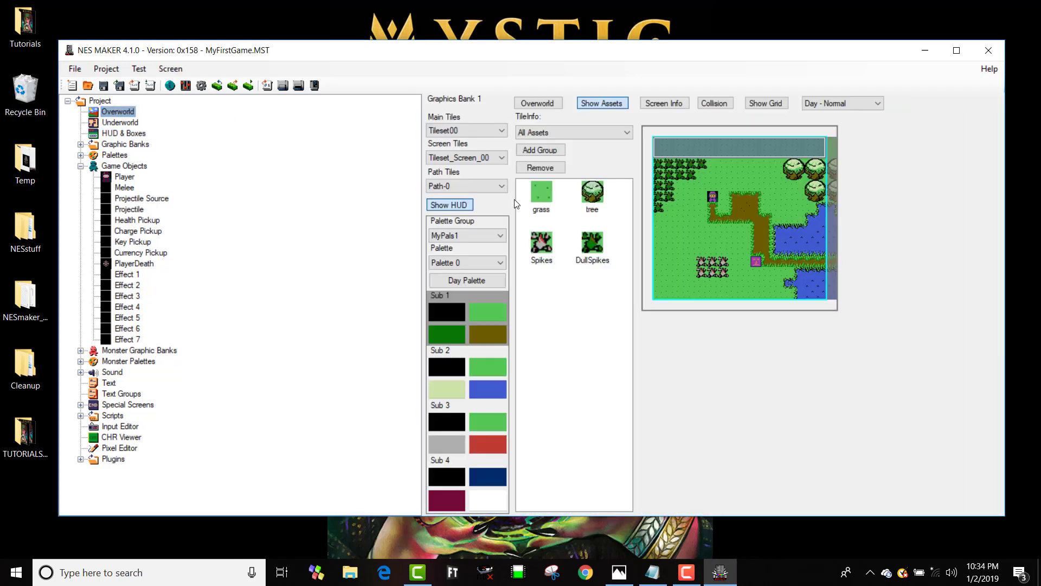
left_click(664, 103)
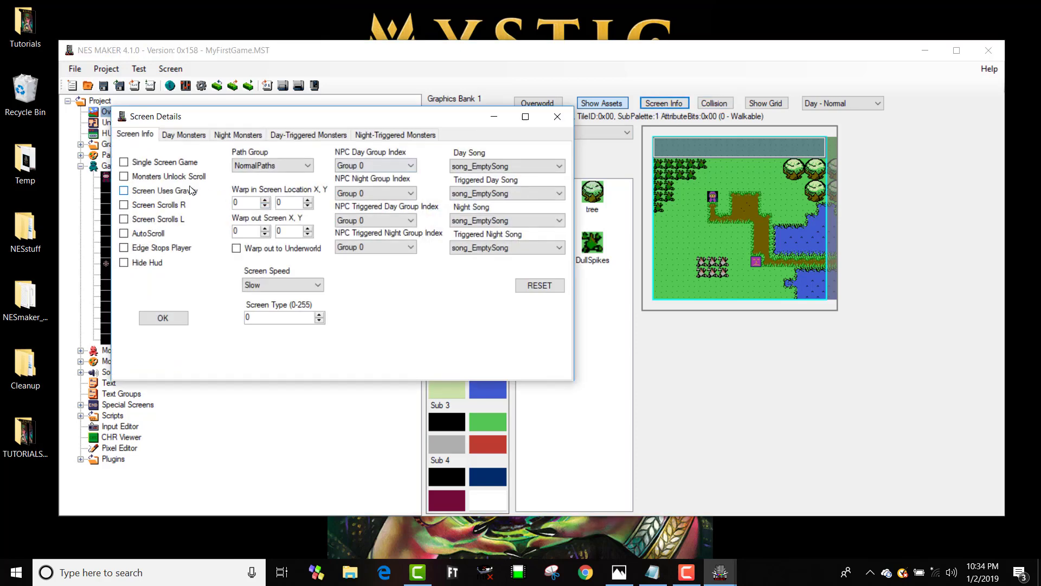
left_click(163, 318)
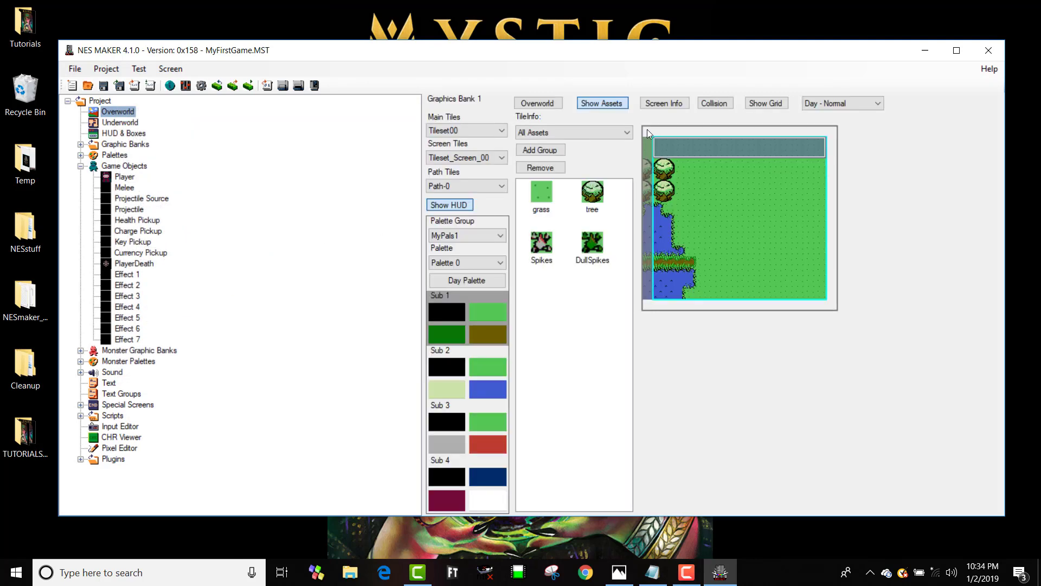
left_click(141, 179)
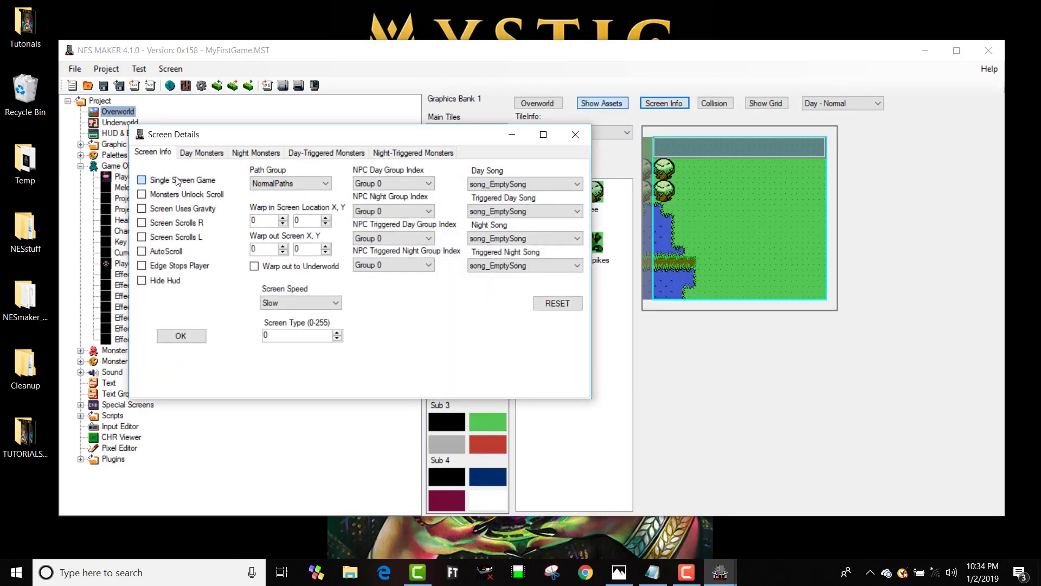
left_click(187, 335)
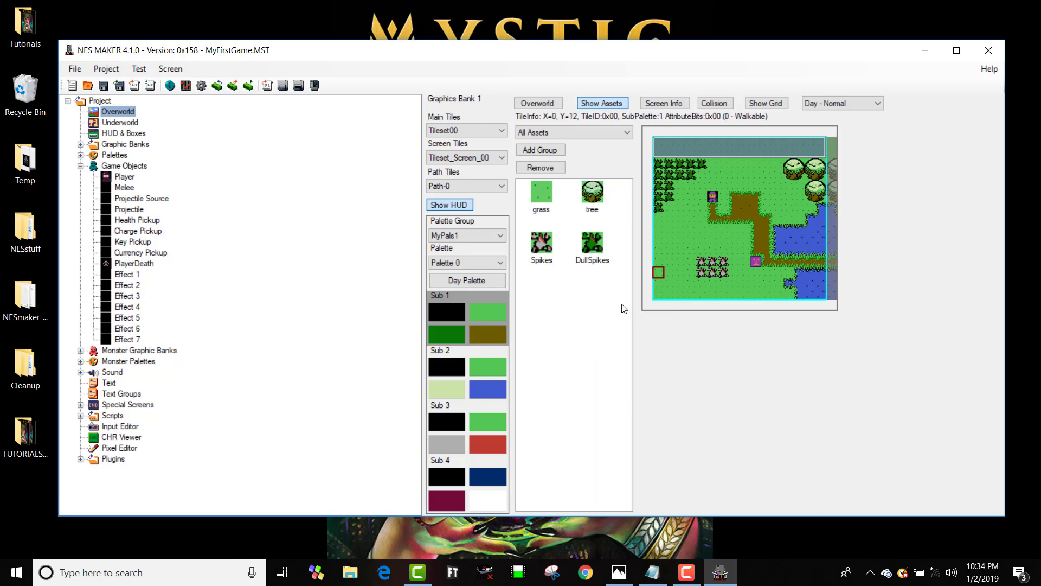
Try other sub-palettes on a grass patch, then restore it to sub-palette 1.
right_click(684, 241)
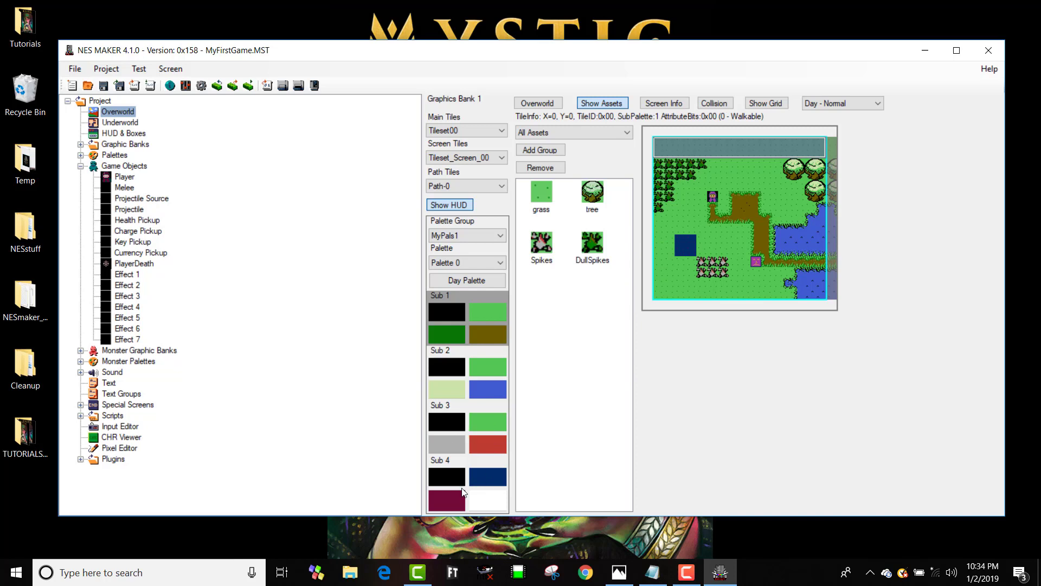
right_click(688, 249)
right_click(689, 242)
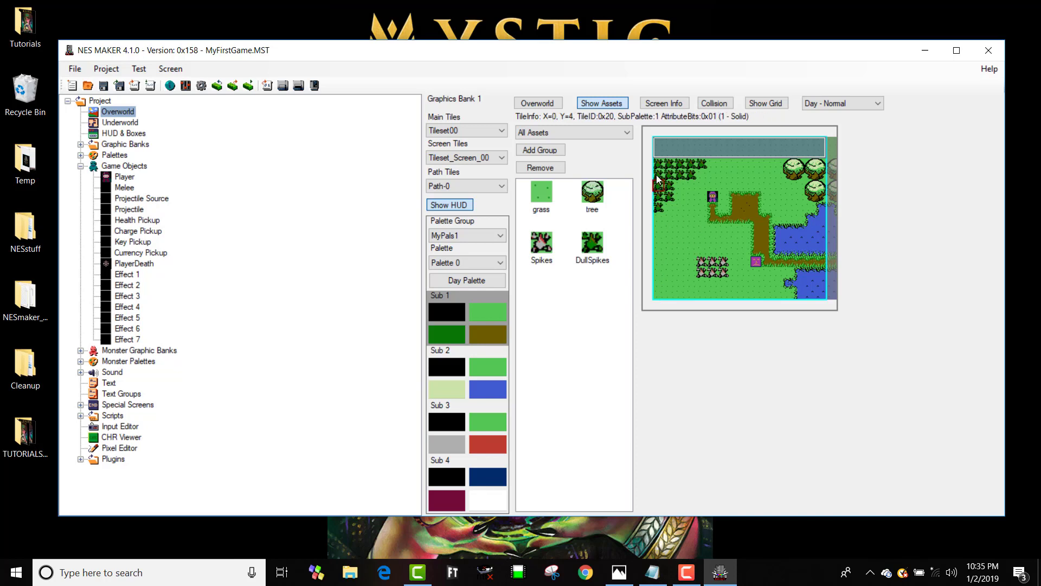
Paint the top HUD strip with sub-palette 4 on the start screen and the screen to its right.
left_click(659, 156)
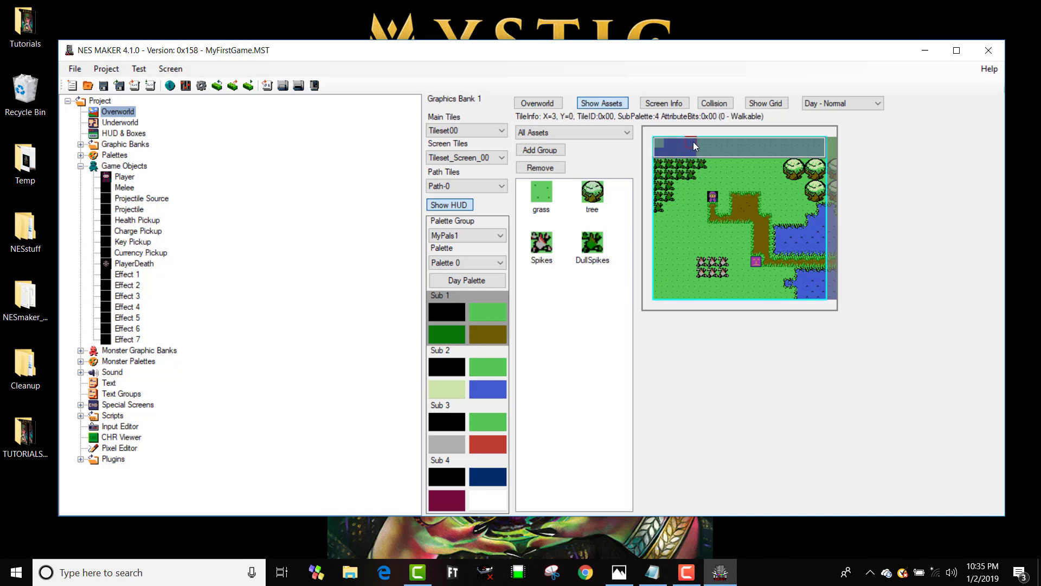
mouse_move(743, 146)
left_mouse_down()
mouse_move(822, 151)
mouse_move(700, 152)
mouse_move(763, 145)
left_mouse_up()
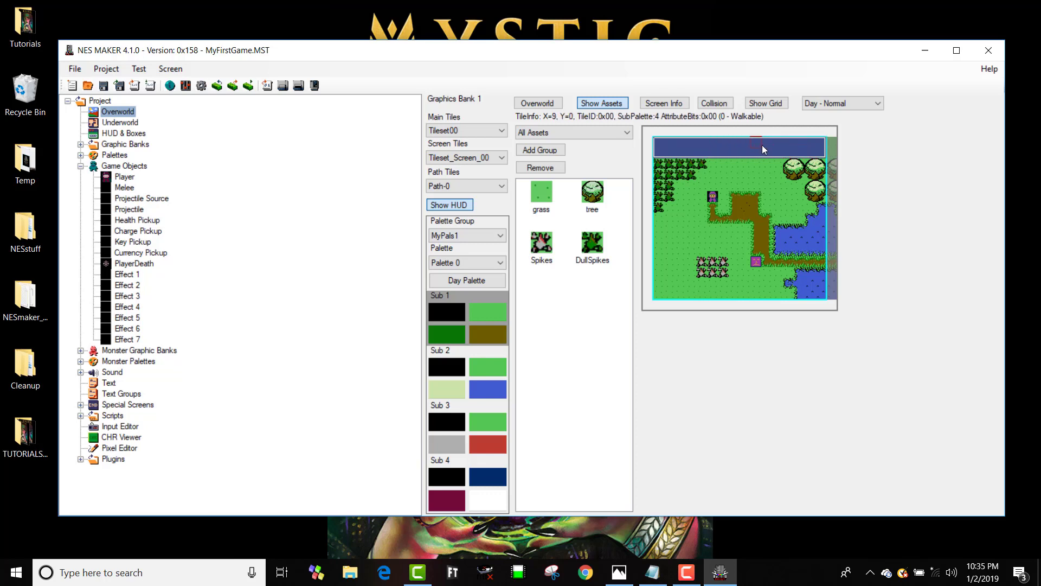
key("Right")
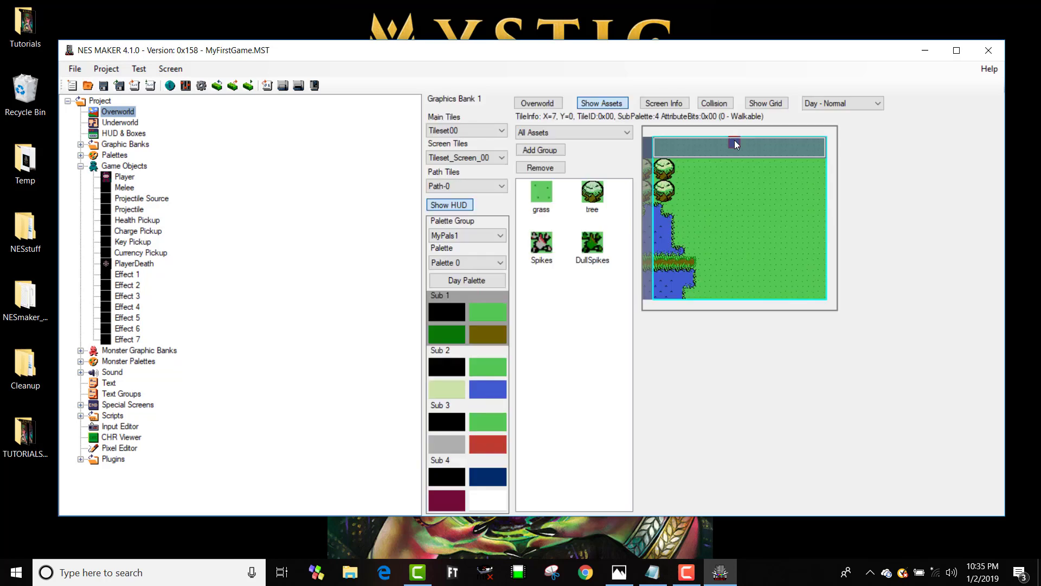
left_click_drag(692, 147, 646, 147)
mouse_move(740, 142)
left_mouse_down()
mouse_move(820, 148)
mouse_move(661, 155)
left_mouse_up()
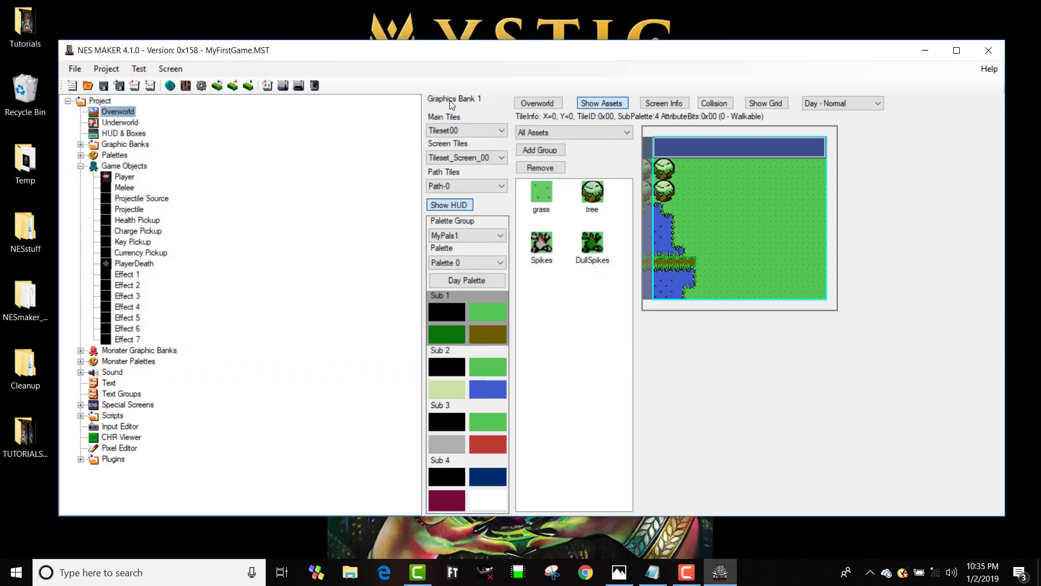
Walk the player around the start screen in Mesen toward the edge.
key("Right")
key("Down")
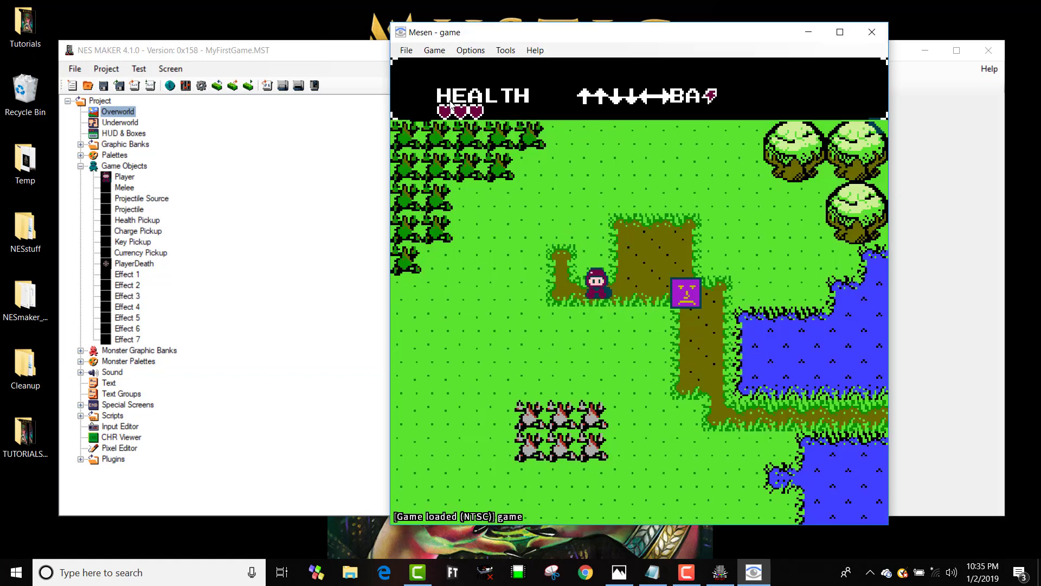
key("Right")
key("Up")
key("Down")
key("Right")
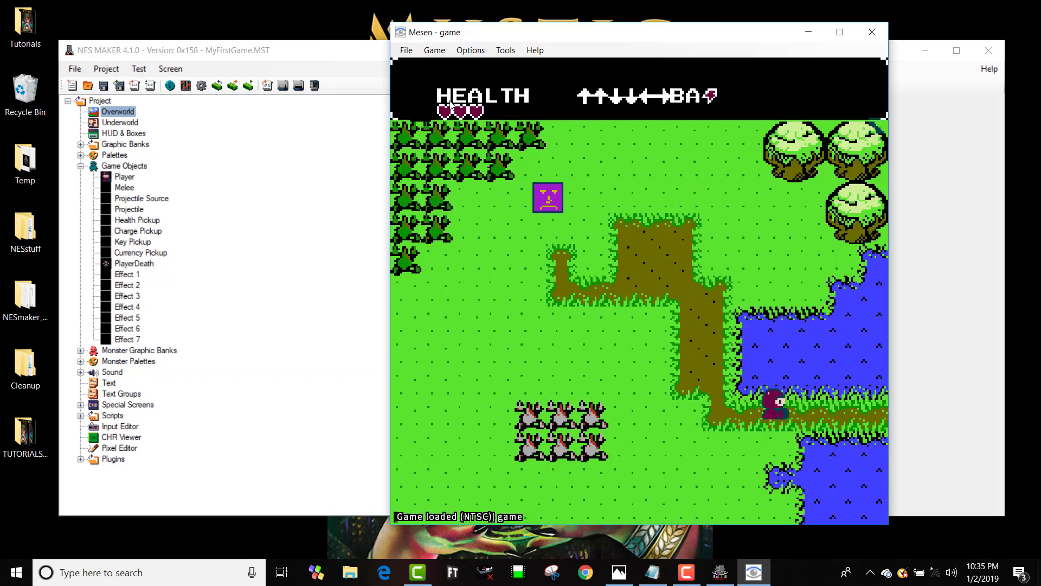
Cross to the next screen, let the monster drain the hearts, then close Mesen.
key("Right")
key("Left")
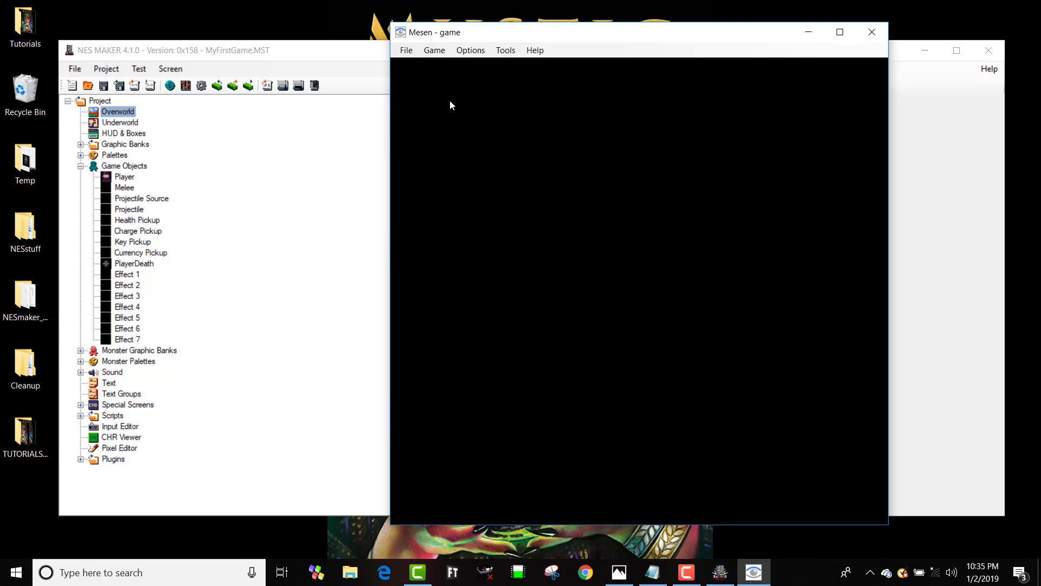
key("Right")
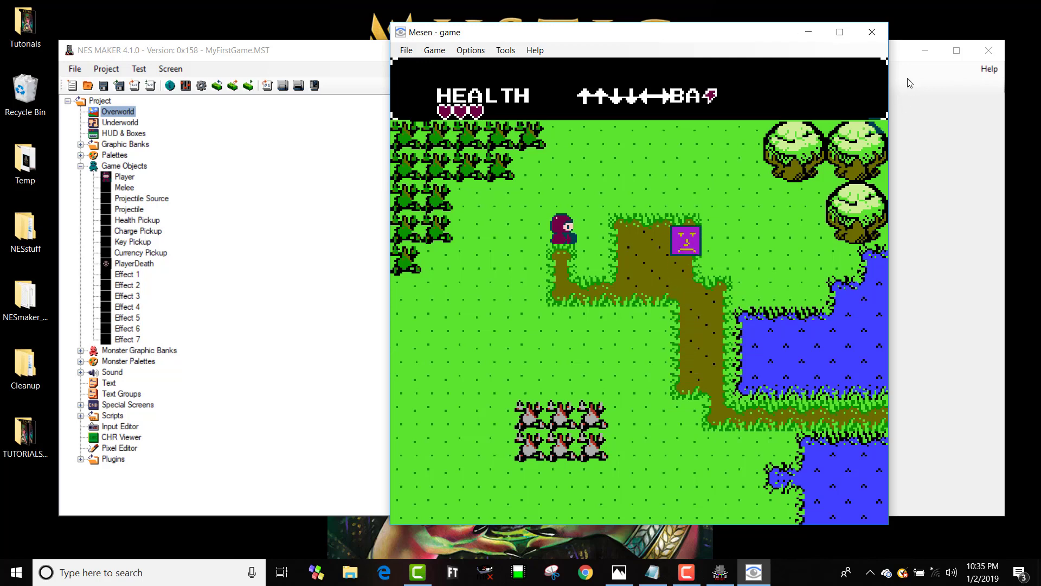
left_click(871, 32)
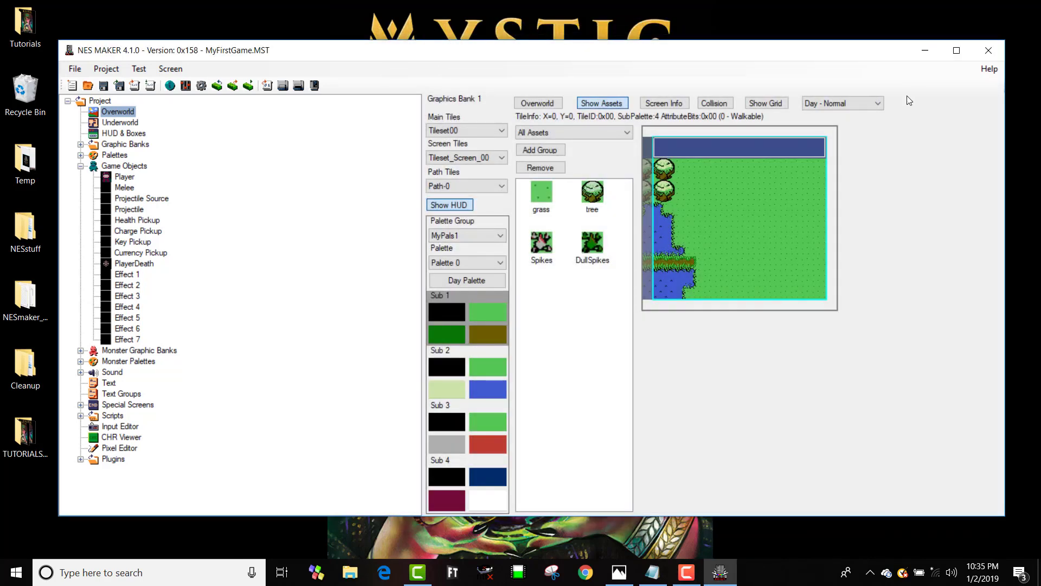